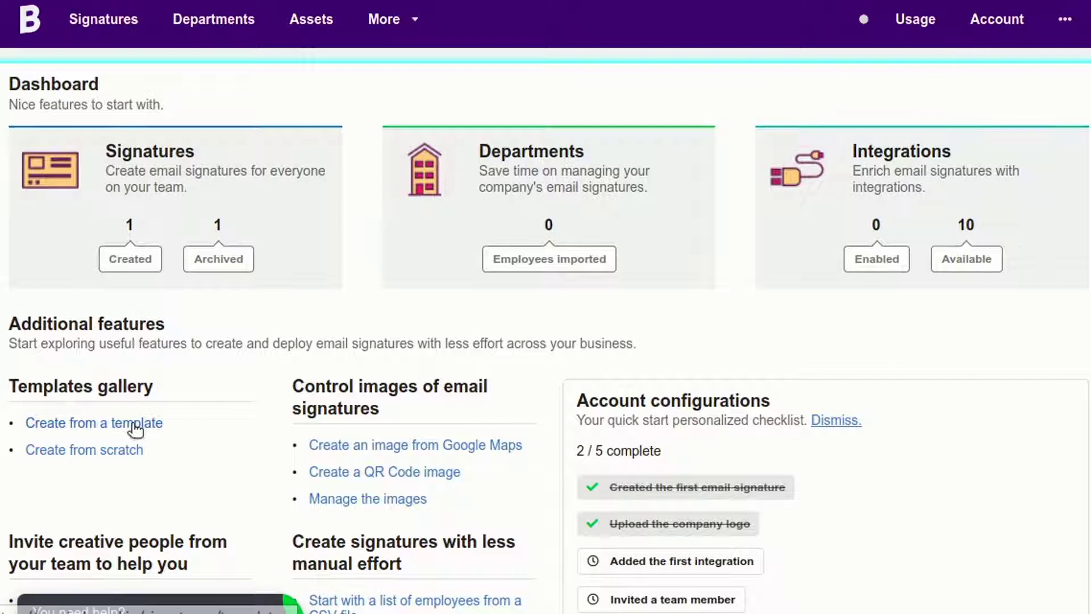
Start a new signature from a template and filter the template gallery to the Marketing & Sales type
{"action": "left_click", "coordinate": [162, 422]}
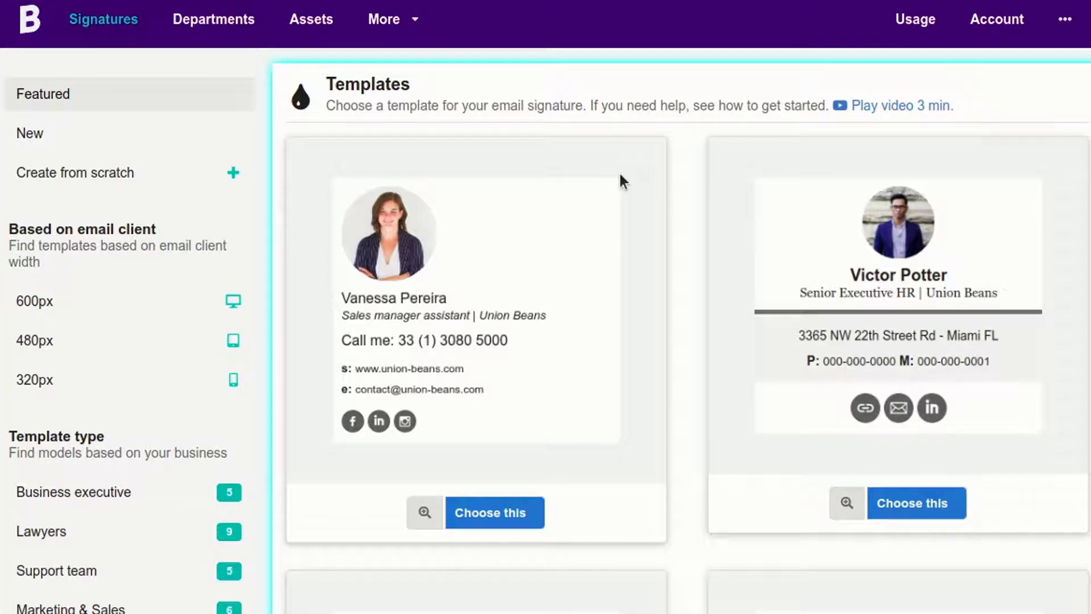
{"action": "scroll", "coordinate": [114, 251], "scroll_direction": "down", "scroll_amount": 2}
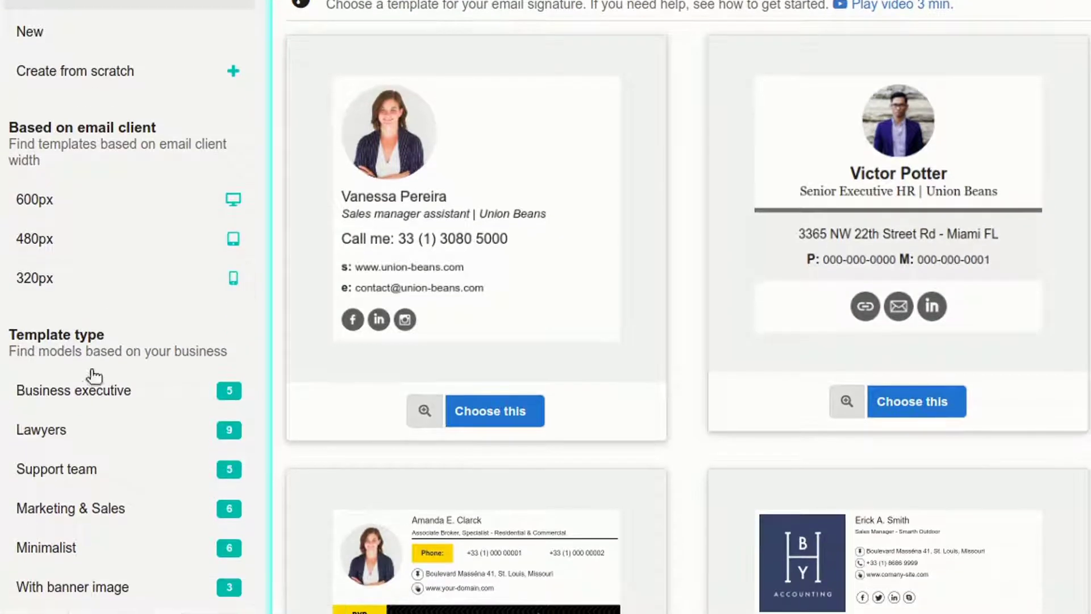
{"action": "left_click", "coordinate": [76, 512]}
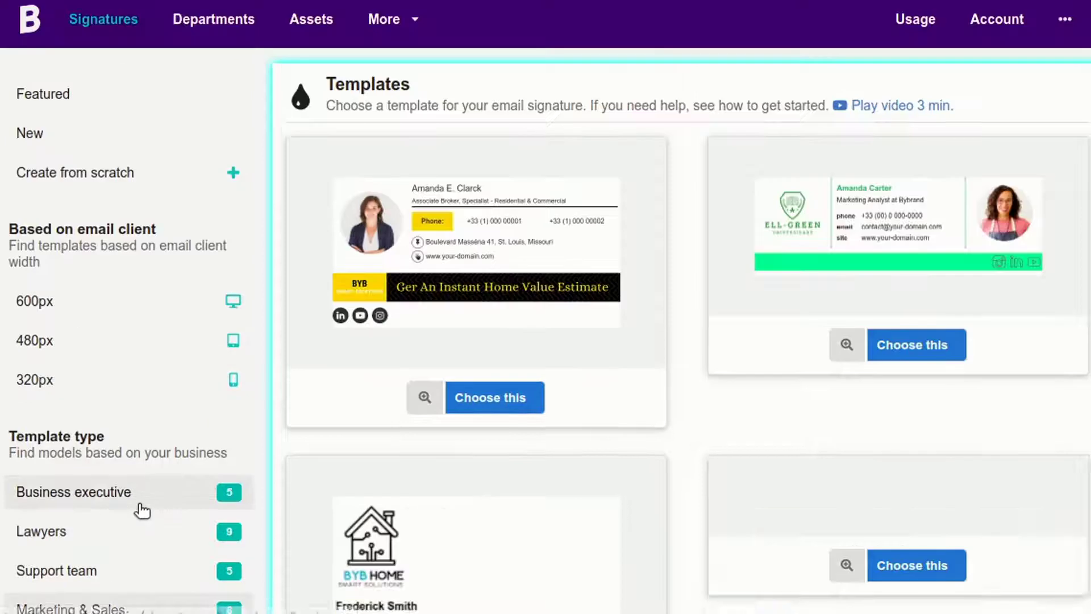
{"action": "scroll", "coordinate": [756, 210], "scroll_direction": "down", "scroll_amount": 2}
{"action": "scroll", "coordinate": [754, 200], "scroll_direction": "down", "scroll_amount": 4}
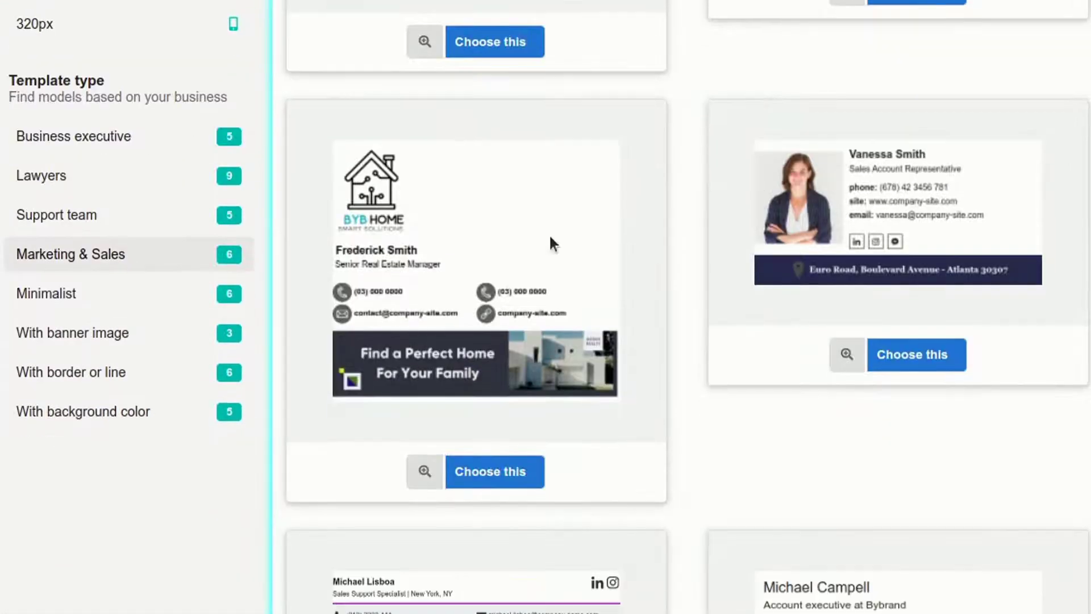
Preview the sales account representative template with the navy address bar and choose it for the new signature
{"action": "left_click", "coordinate": [847, 354]}
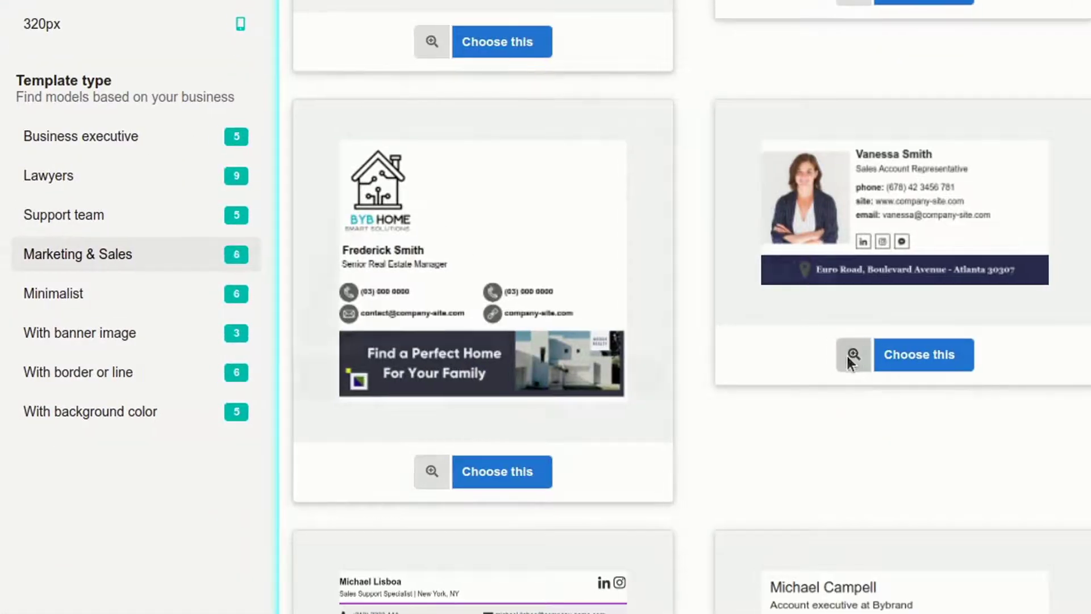
{"action": "left_click", "coordinate": [983, 422]}
{"action": "left_click", "coordinate": [922, 367]}
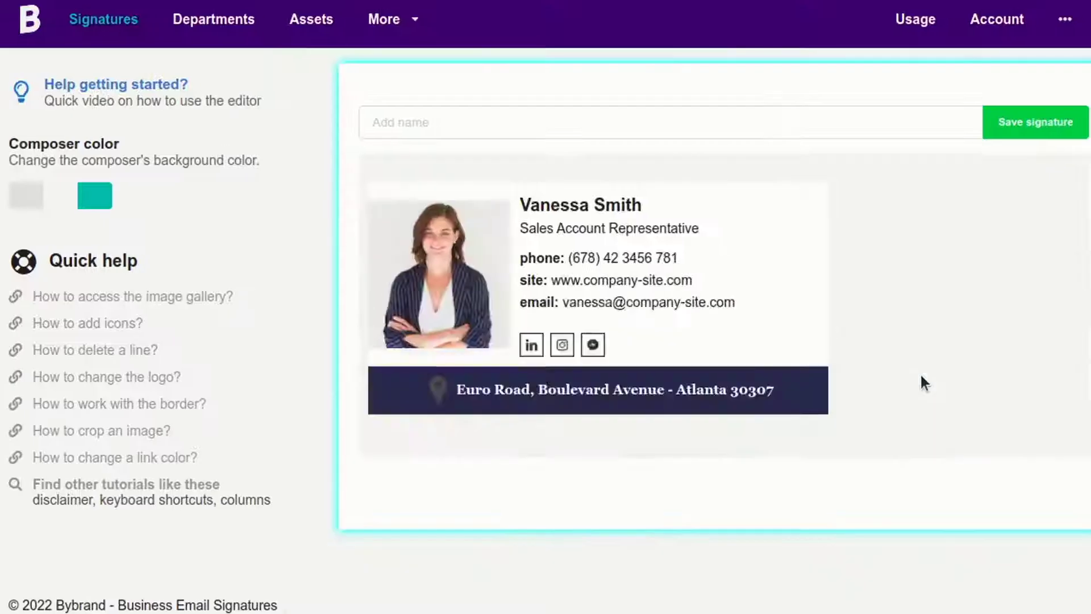
Replace the portrait photo with the ELL-GREEN logo from the image gallery and center it in its cell
{"action": "left_click", "coordinate": [435, 249]}
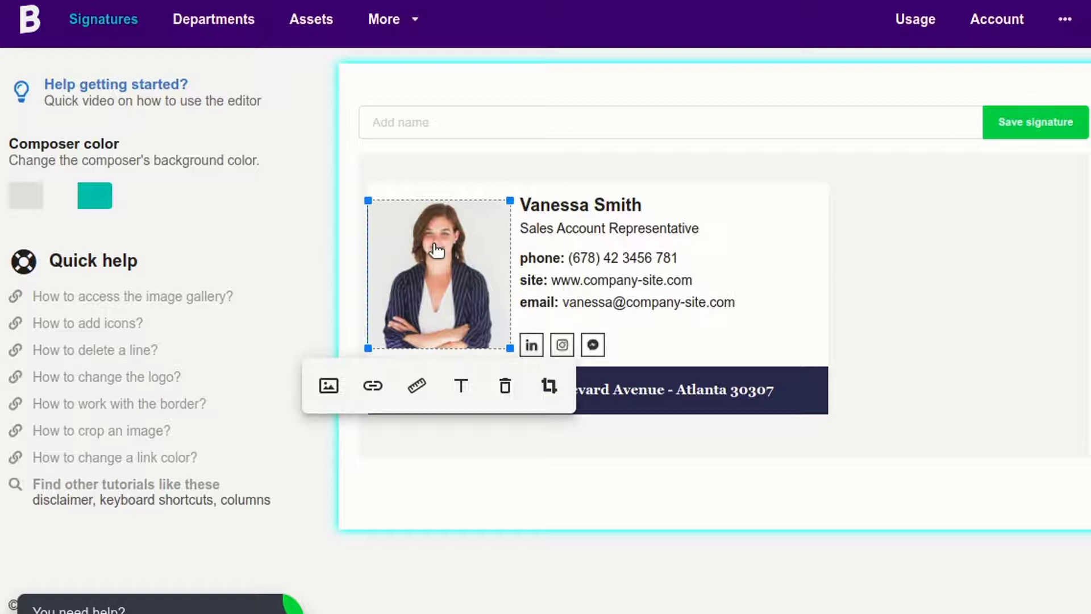
{"action": "left_click", "coordinate": [329, 386]}
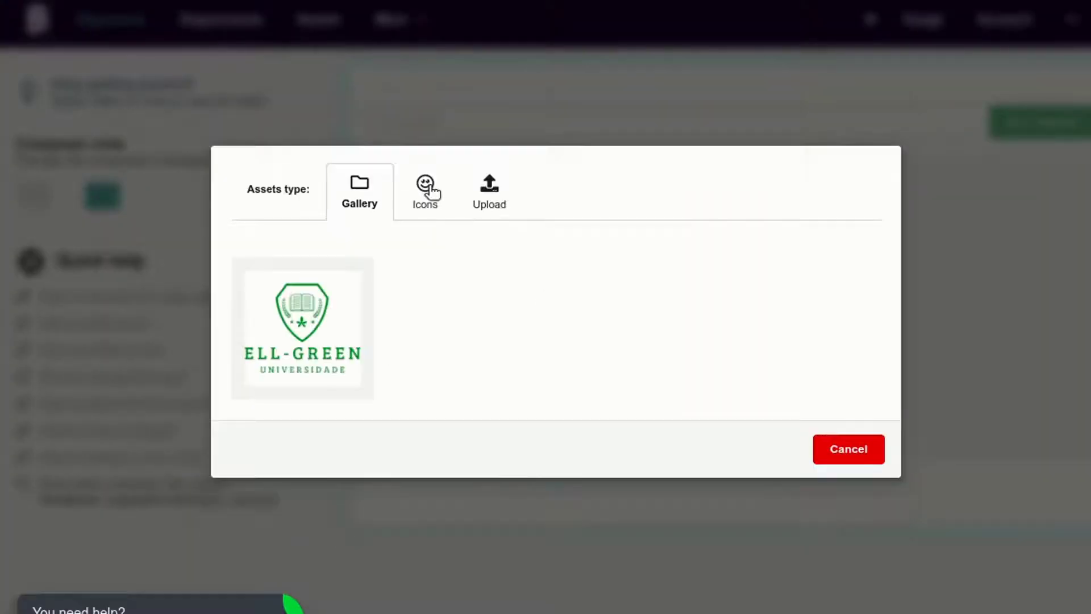
{"action": "left_click", "coordinate": [301, 330]}
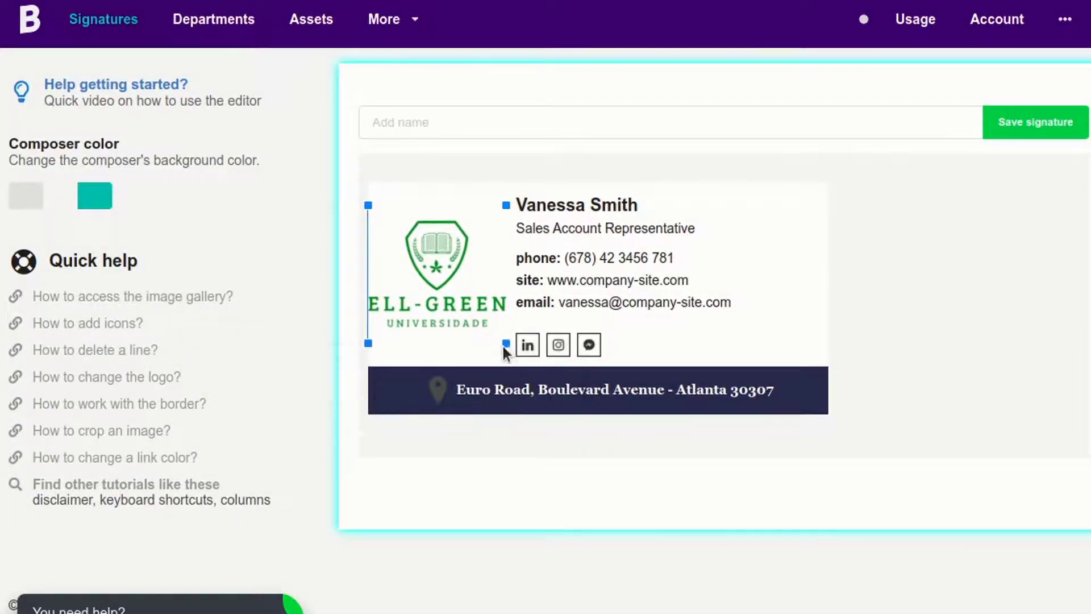
{"action": "left_click", "coordinate": [434, 206]}
{"action": "left_click", "coordinate": [417, 453]}
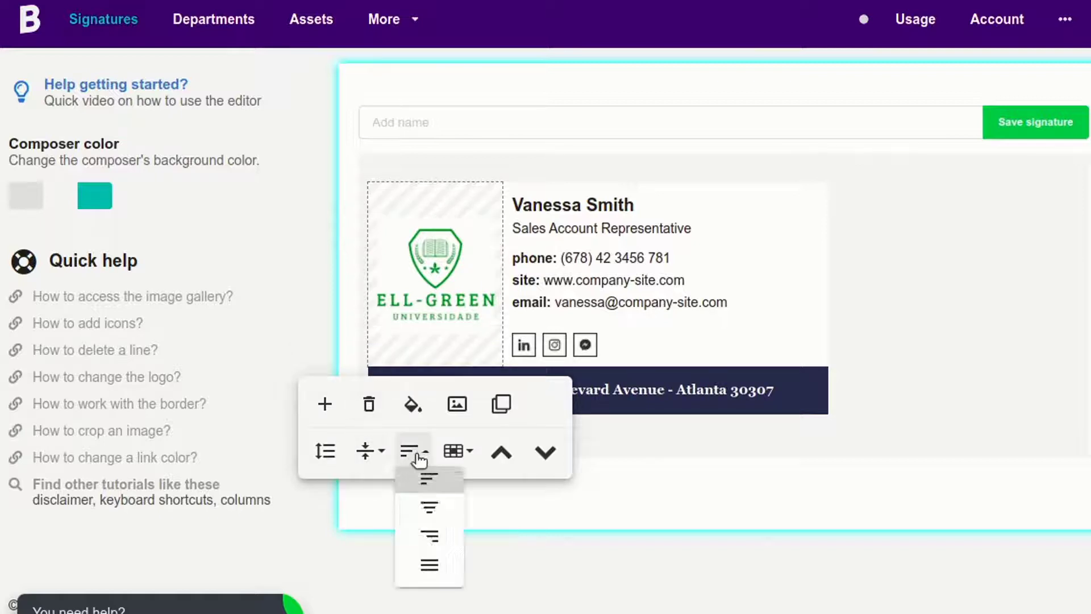
{"action": "left_click", "coordinate": [429, 507]}
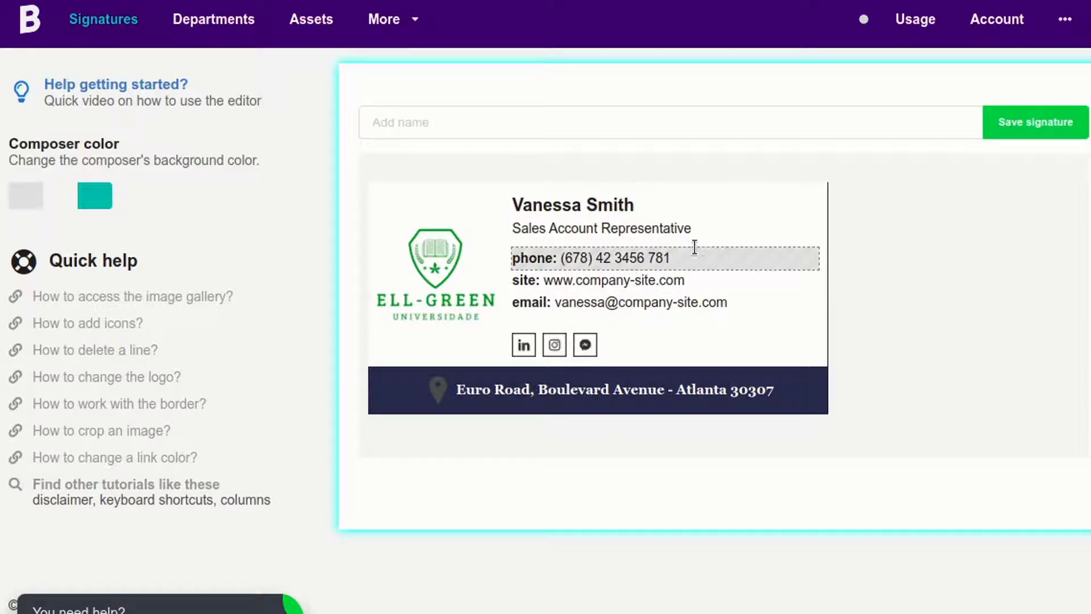
Name the signature "Sales Team FrontApp" and save it
{"action": "left_click", "coordinate": [477, 122]}
{"action": "type", "text": "sALE"}
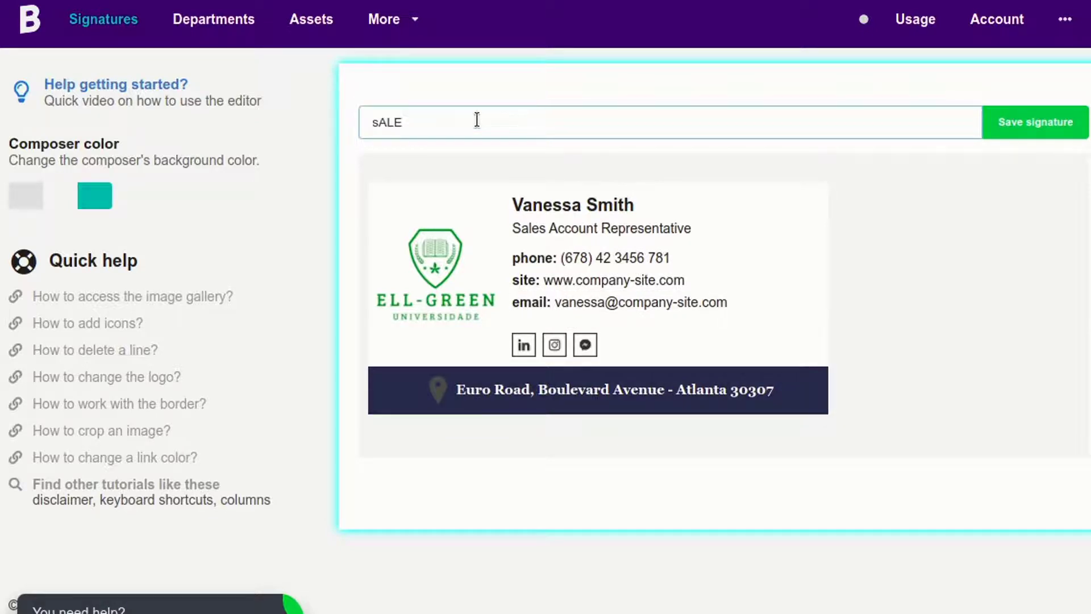
{"action": "key", "text": "BackSpace"}
{"action": "key", "text": "BackSpace"}
{"action": "key", "text": "BackSpace"}
{"action": "type", "text": "s Team FrontApp"}
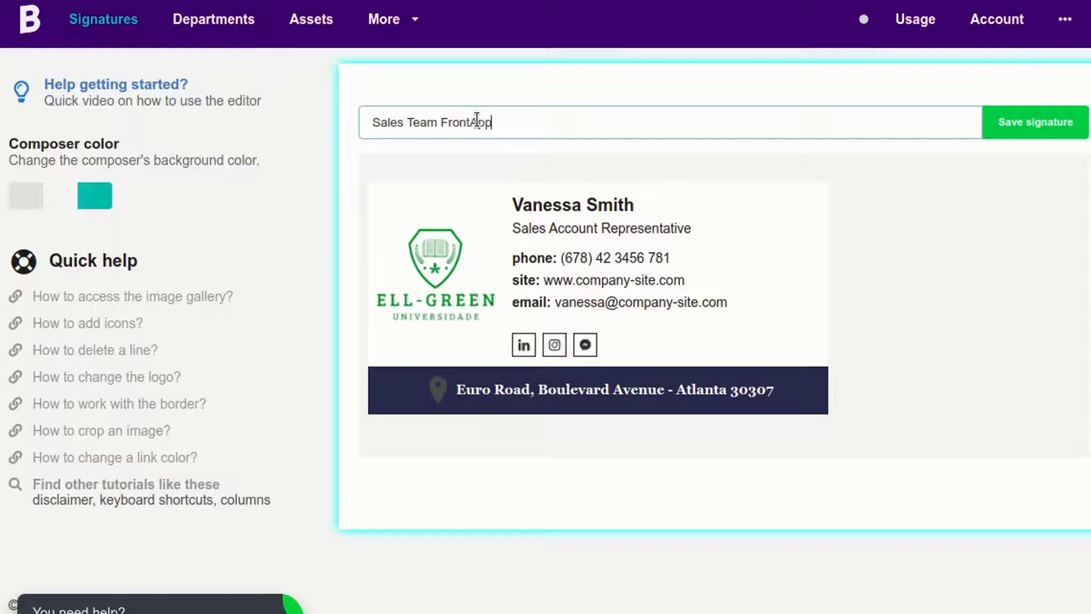
{"action": "left_click", "coordinate": [1052, 126]}
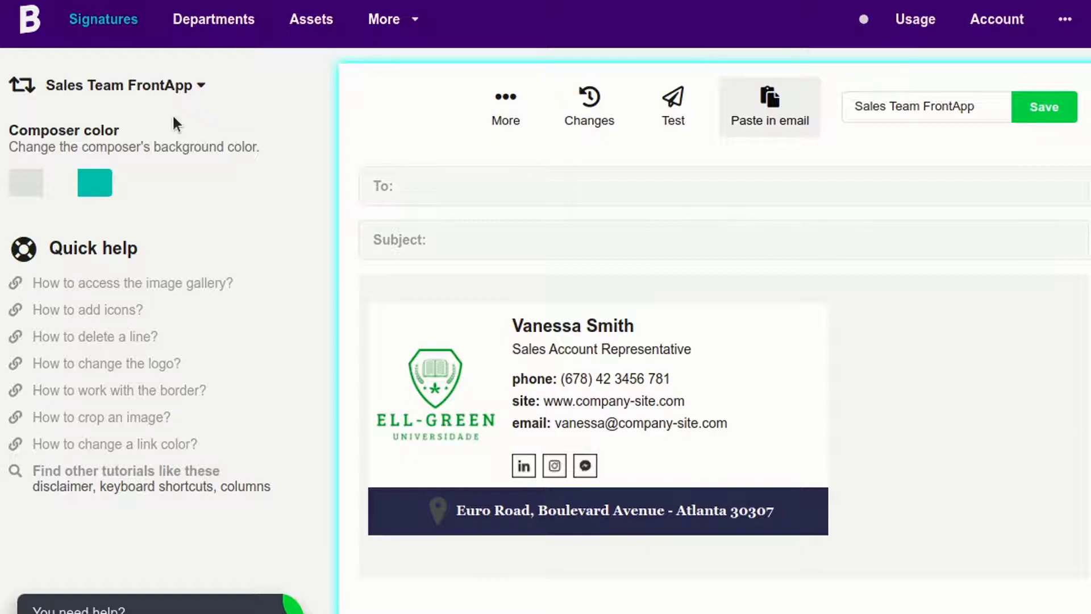
Start another new signature from the Support team template that has the HelpDesk.inc logo
{"action": "left_click", "coordinate": [416, 21]}
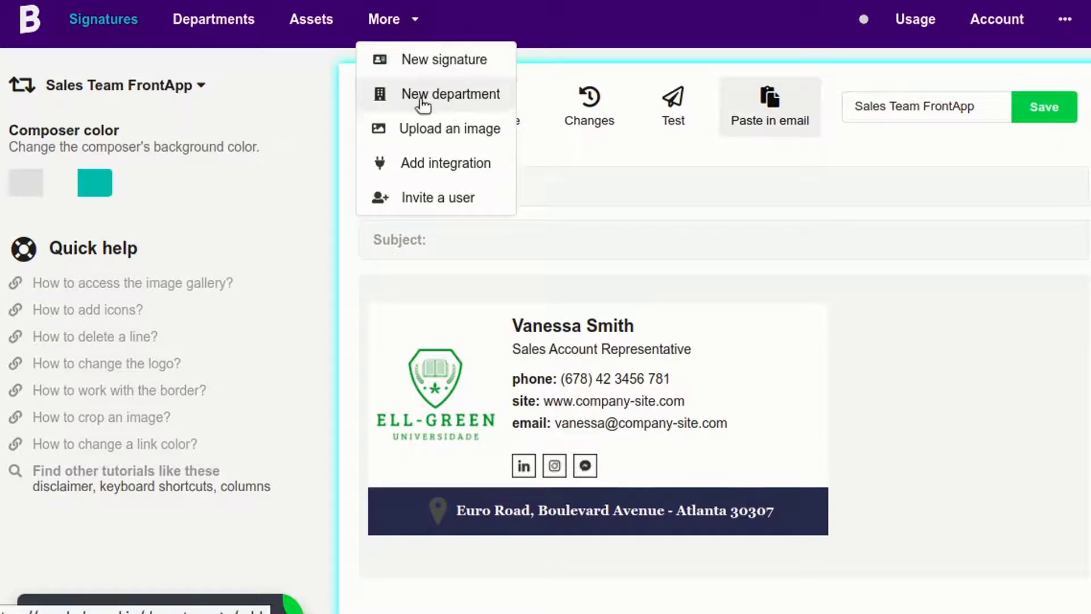
{"action": "left_click", "coordinate": [429, 63]}
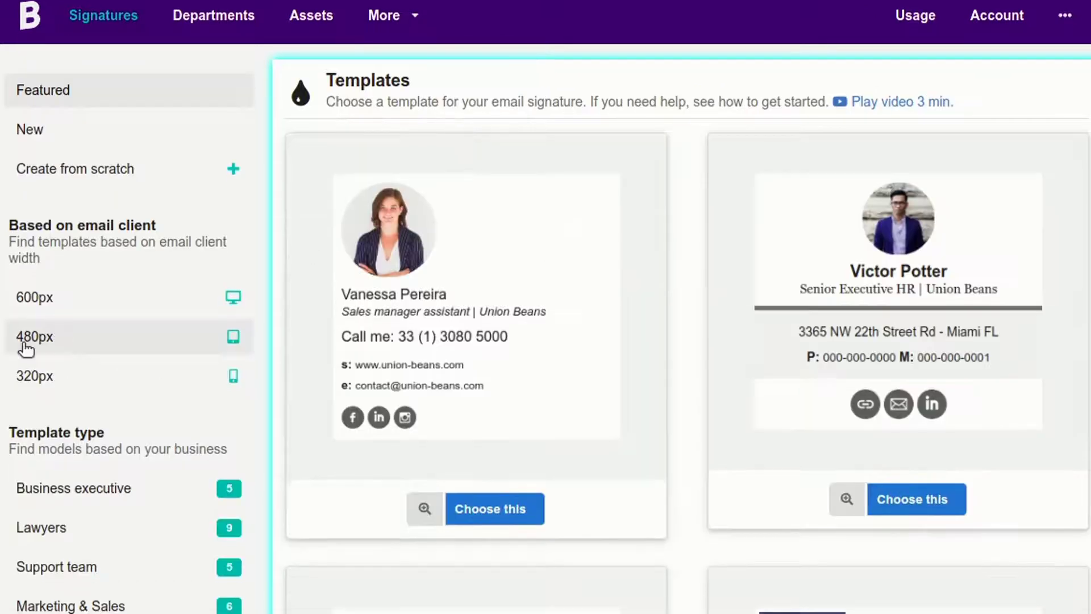
{"action": "scroll", "coordinate": [40, 343], "scroll_direction": "down", "scroll_amount": 3}
{"action": "scroll", "coordinate": [54, 343], "scroll_direction": "down", "scroll_amount": 1}
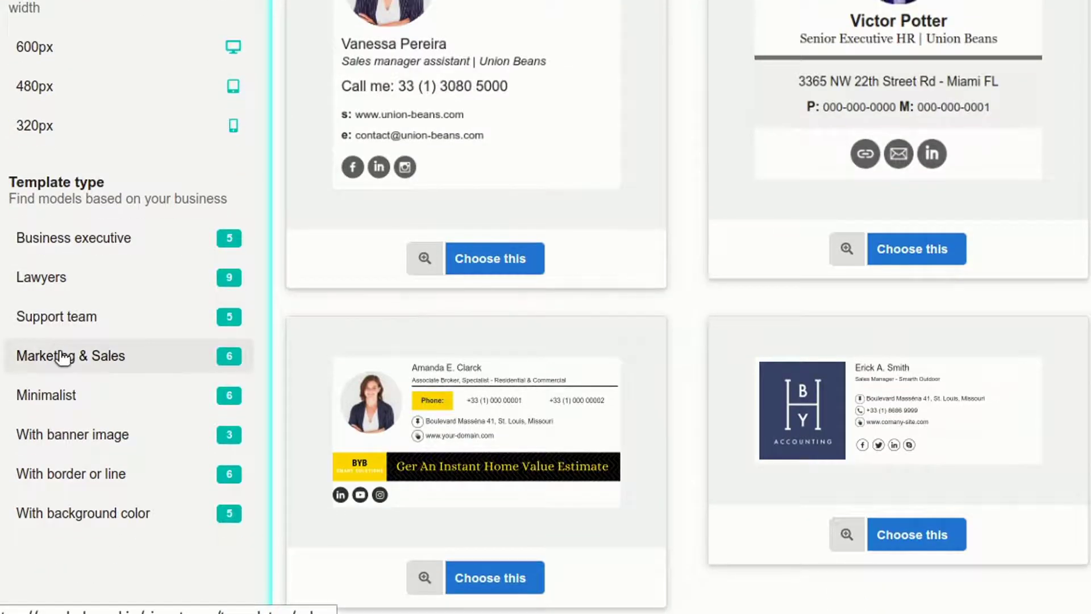
{"action": "scroll", "coordinate": [63, 357], "scroll_direction": "down", "scroll_amount": 1}
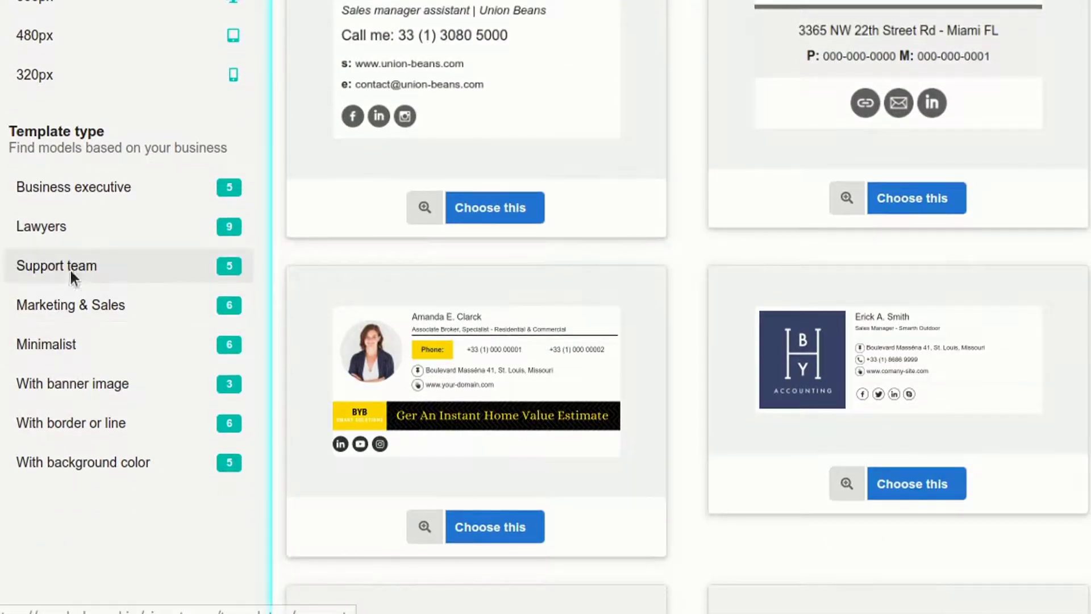
{"action": "left_click", "coordinate": [70, 271]}
{"action": "scroll", "coordinate": [711, 261], "scroll_direction": "down", "scroll_amount": 2}
{"action": "scroll", "coordinate": [676, 290], "scroll_direction": "up", "scroll_amount": 2}
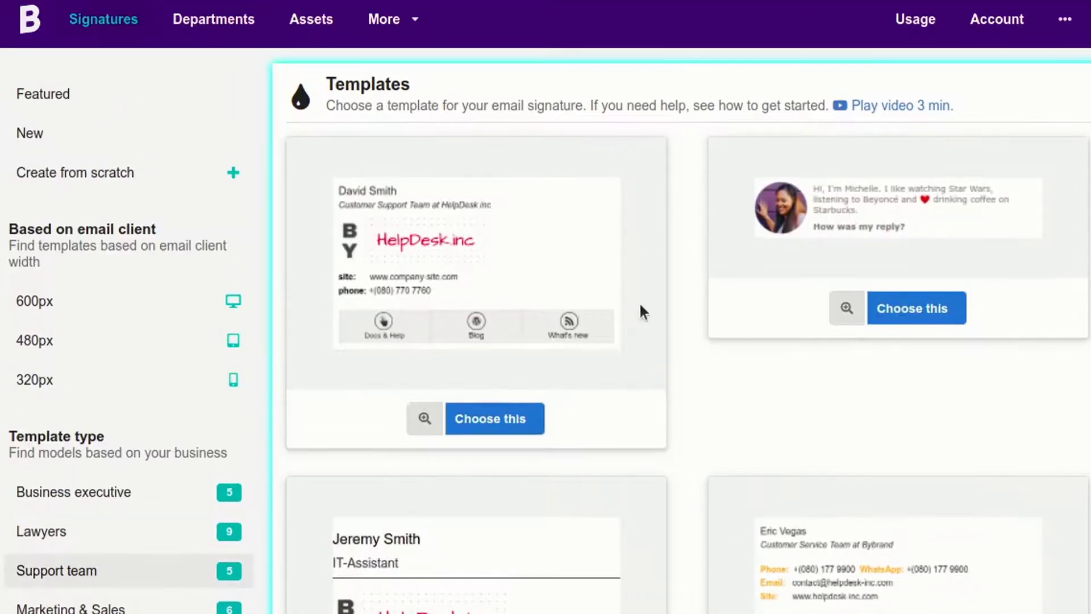
{"action": "left_click", "coordinate": [511, 418]}
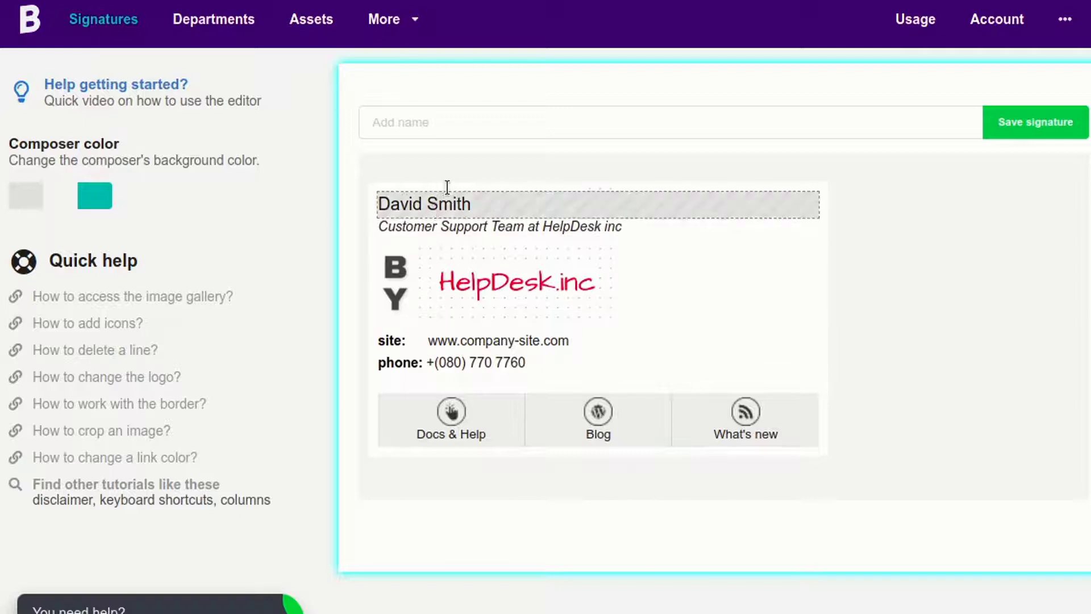
Enter "Helpdesk Team FrontApp" as the name of the support signature
{"action": "left_click", "coordinate": [431, 121]}
{"action": "type", "text": "Helpdesk Team F"}
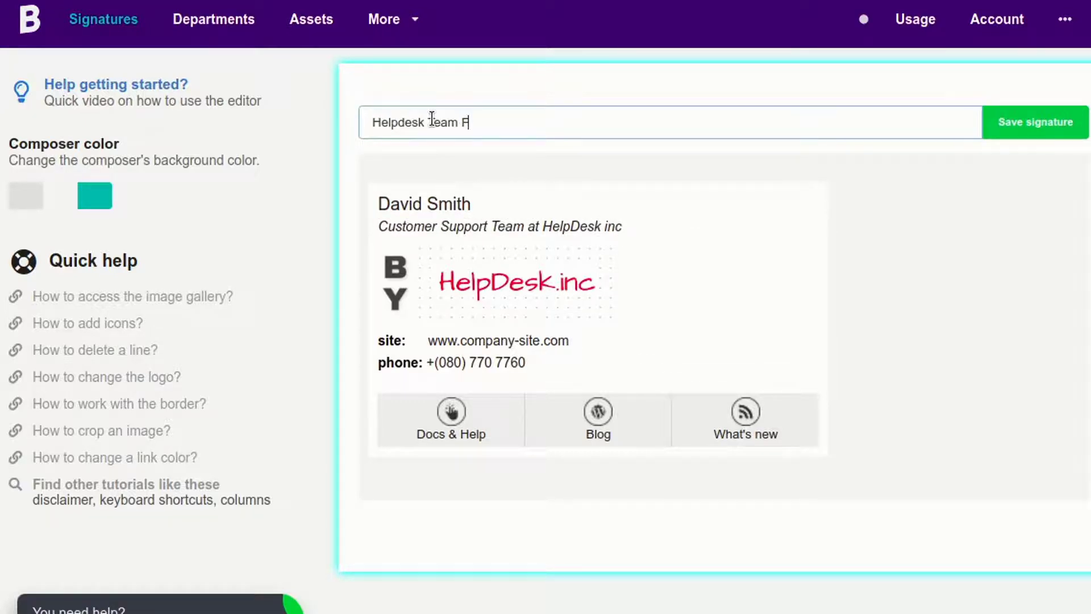
{"action": "type", "text": "rontApp"}
Replace the HelpDesk.inc logo with the ELL-GREEN logo from the image gallery and save the signature
{"action": "left_click", "coordinate": [598, 410]}
{"action": "left_click", "coordinate": [786, 438]}
{"action": "left_click", "coordinate": [540, 290]}
{"action": "left_click", "coordinate": [389, 357]}
{"action": "left_click", "coordinate": [302, 323]}
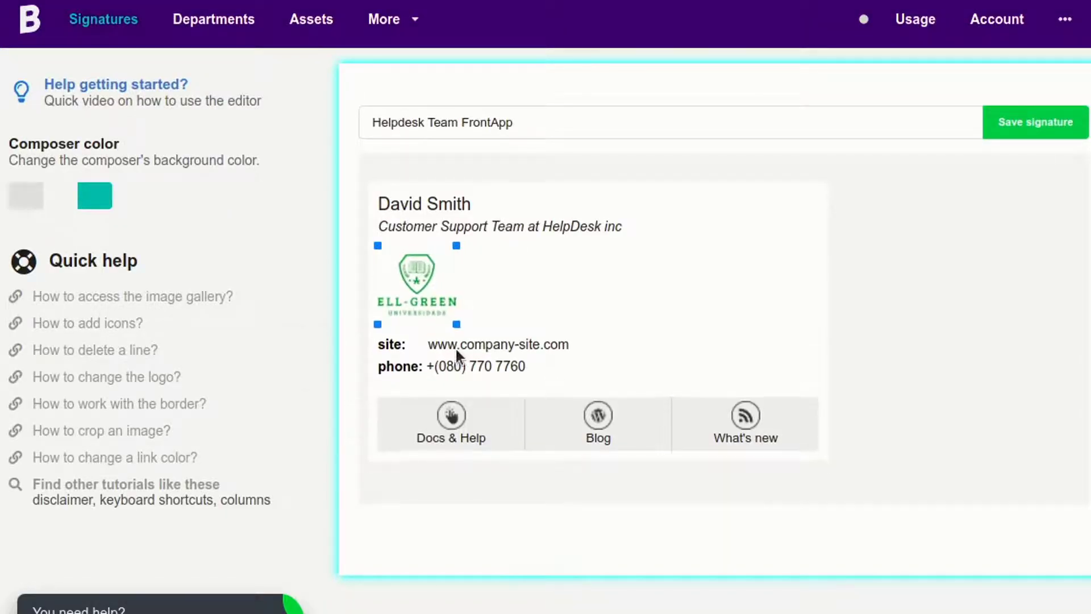
{"action": "left_click", "coordinate": [852, 336]}
{"action": "left_click", "coordinate": [1031, 128]}
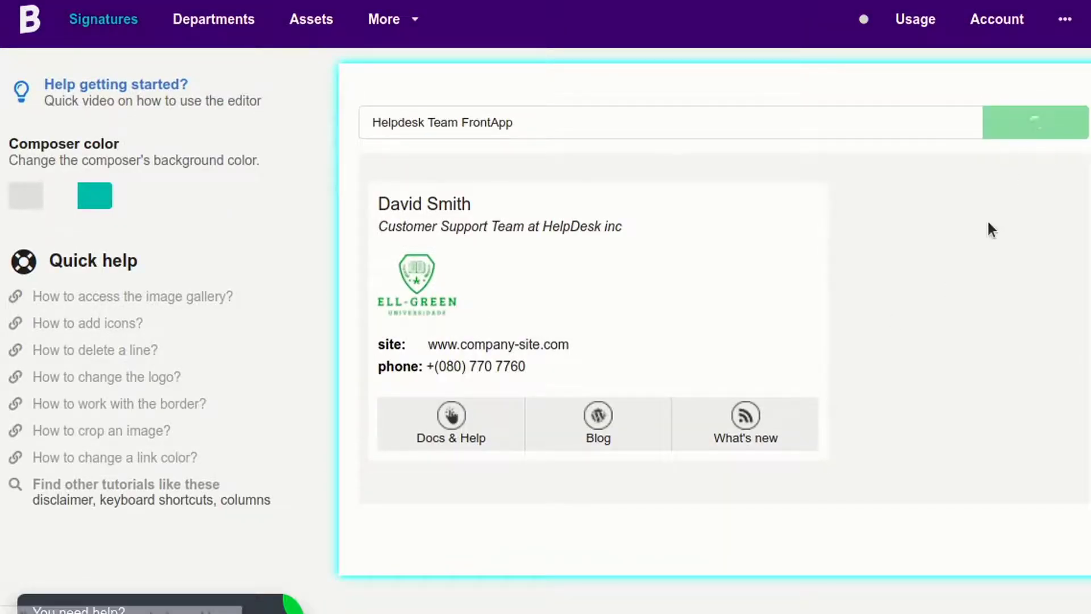
Create another signature from the signatures list, using the Minimalist template with the BY Real Estate logo
{"action": "left_click", "coordinate": [124, 25]}
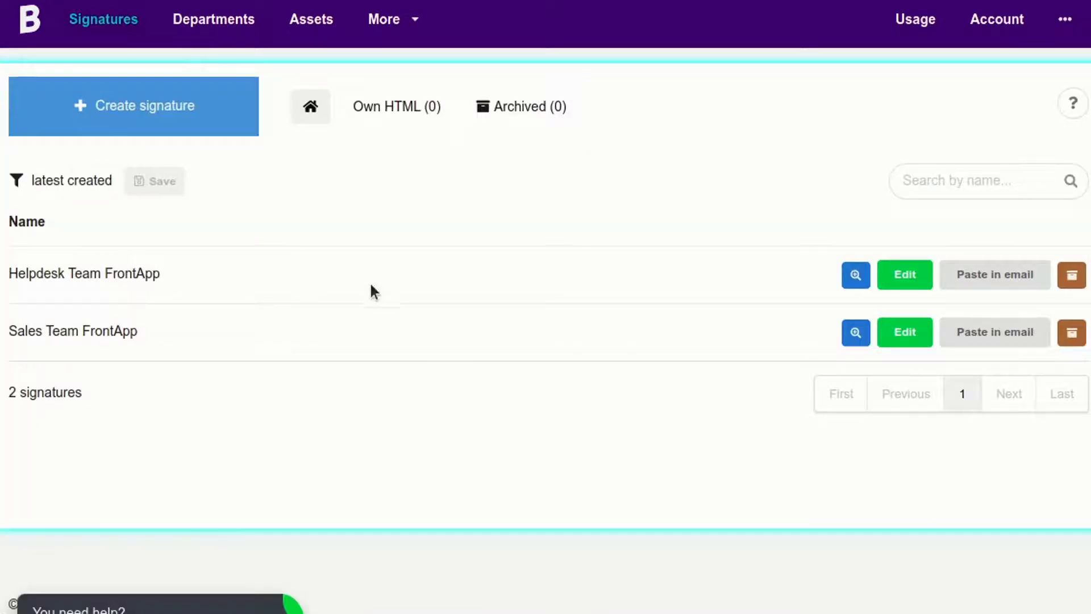
{"action": "left_click", "coordinate": [119, 107]}
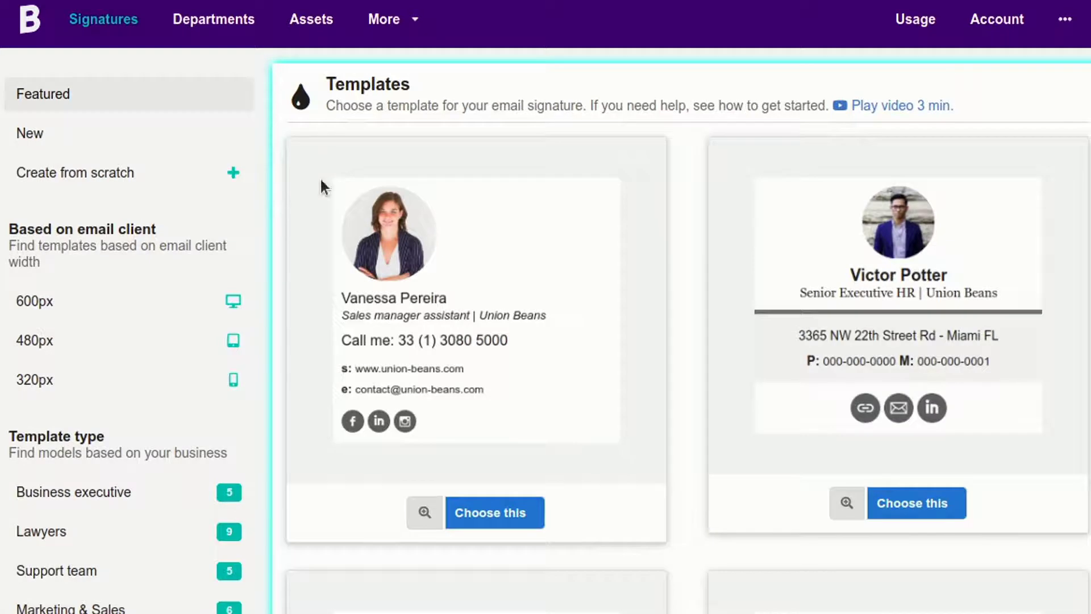
{"action": "scroll", "coordinate": [182, 256], "scroll_direction": "down", "scroll_amount": 3}
{"action": "scroll", "coordinate": [68, 418], "scroll_direction": "down", "scroll_amount": 2}
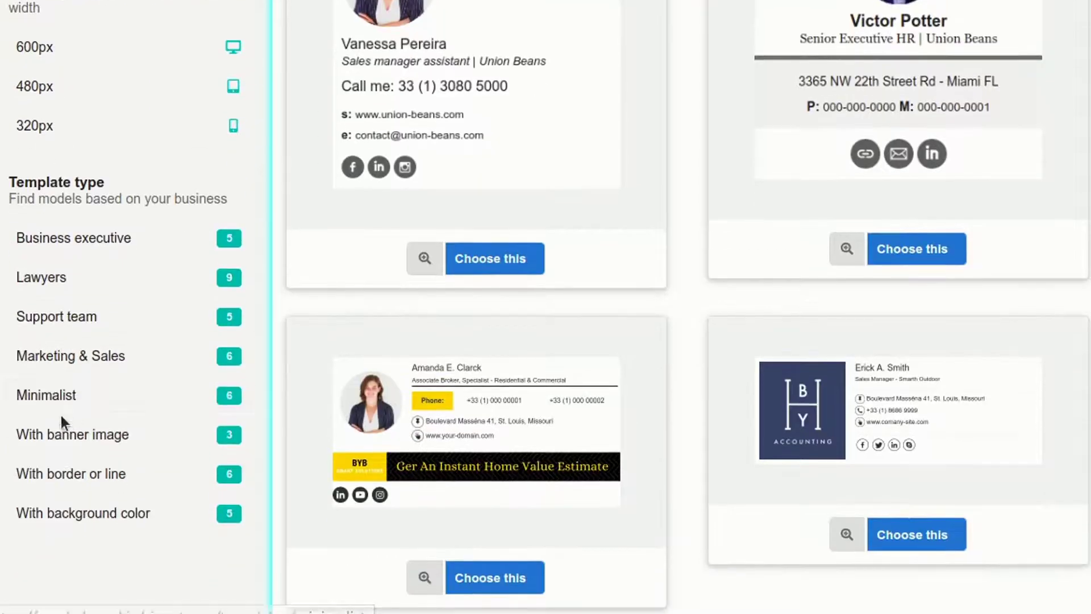
{"action": "left_click", "coordinate": [49, 397]}
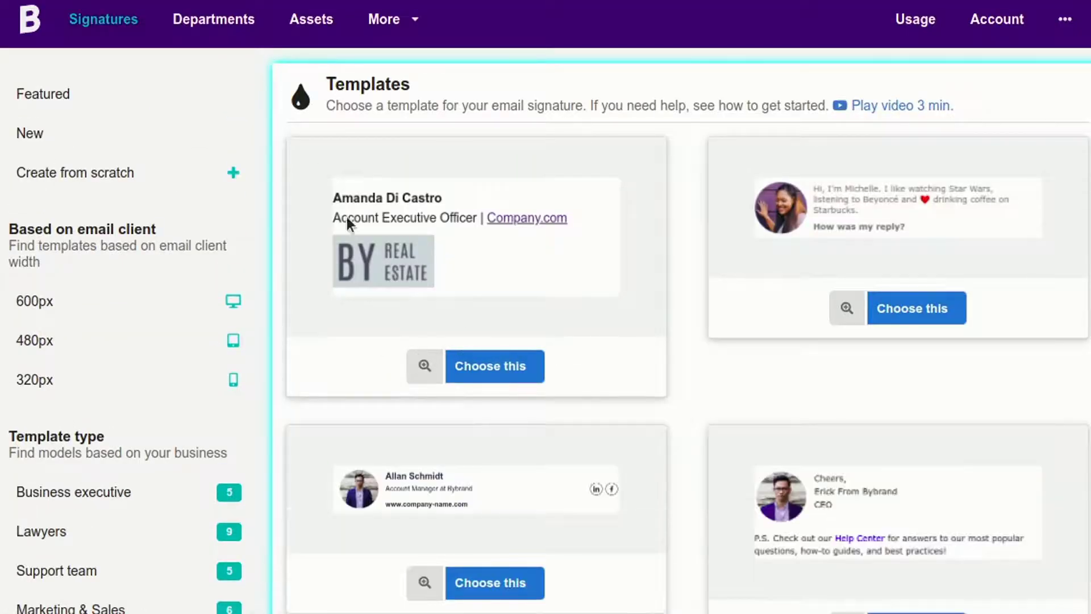
{"action": "left_click", "coordinate": [493, 365]}
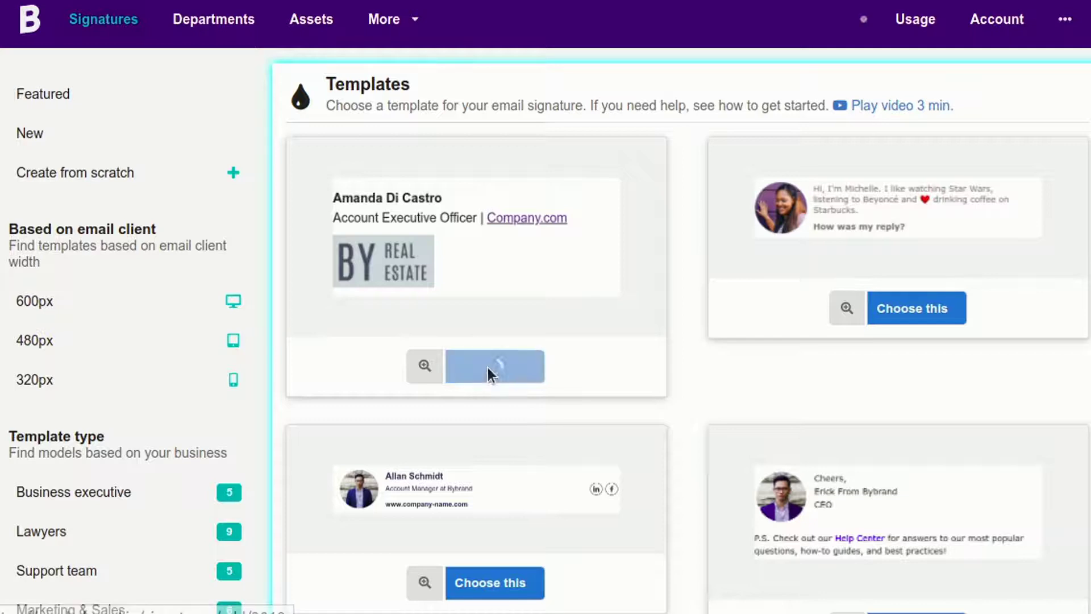
Name the signature "Default FrontApp", replace its BY Real Estate logo with the ELL-GREEN logo, and save it
{"action": "left_click", "coordinate": [423, 124]}
{"action": "type", "text": "Default FrontApp"}
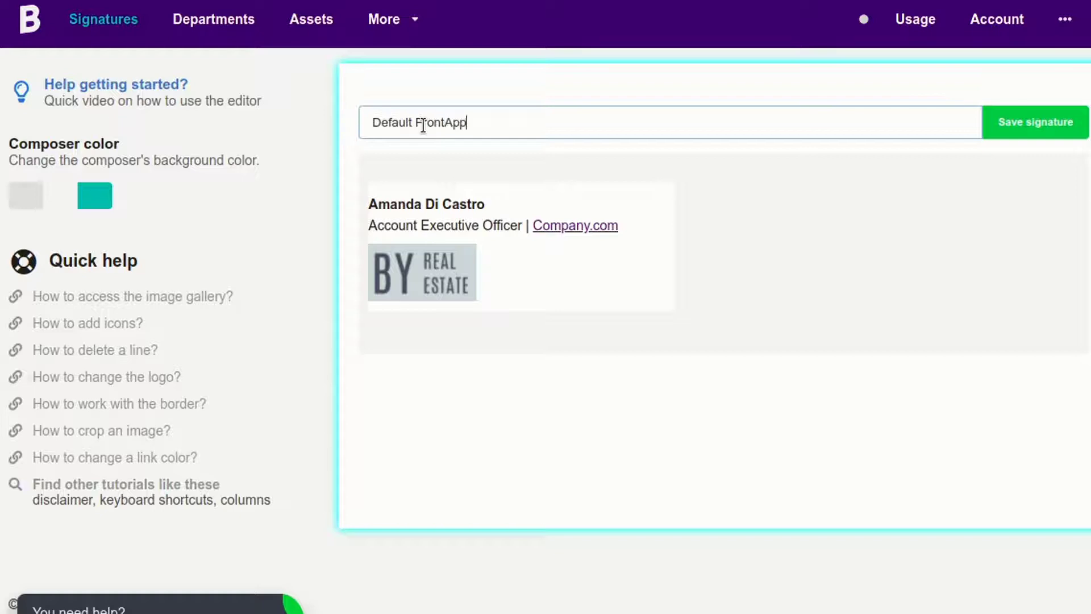
{"action": "left_click", "coordinate": [424, 273]}
{"action": "left_click", "coordinate": [314, 338]}
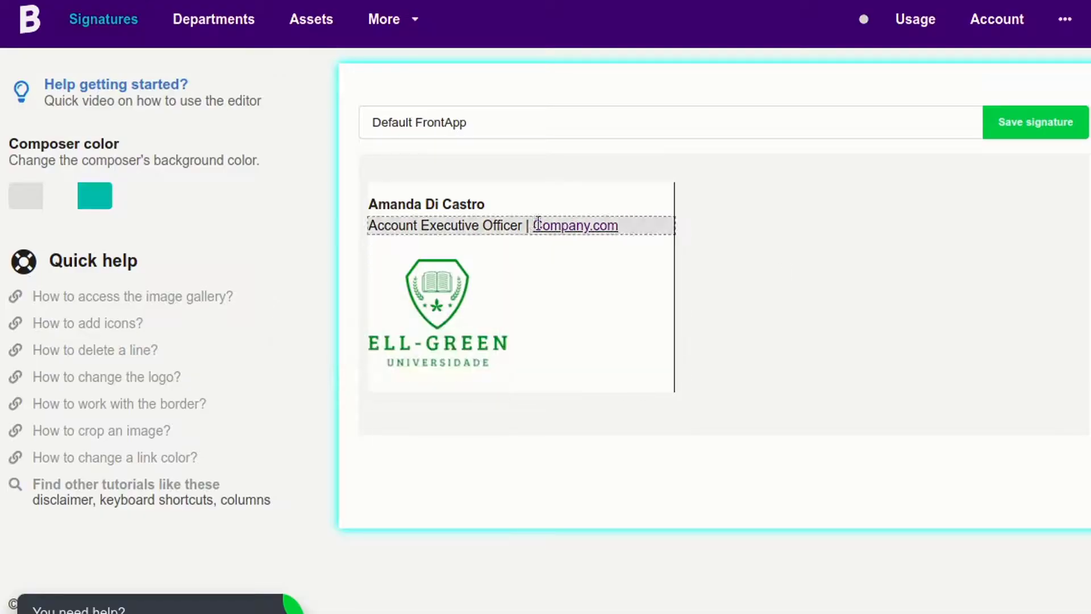
{"action": "left_click", "coordinate": [519, 223]}
{"action": "left_click", "coordinate": [1023, 131]}
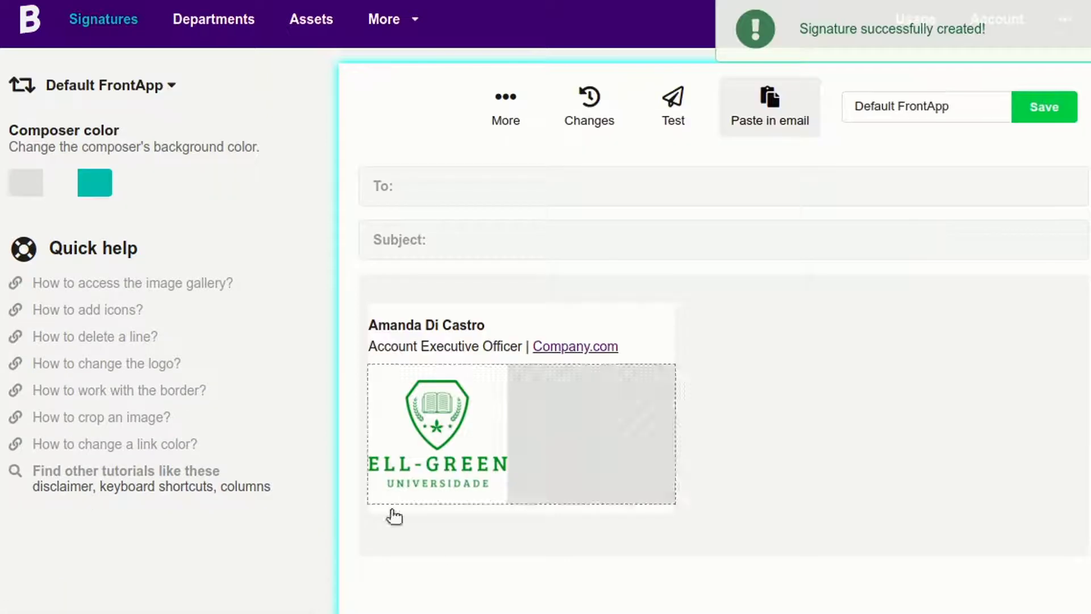
Open the signatures list, preview the Default, Helpdesk Team and Sales Team FrontApp signatures in turn, and close the preview
{"action": "left_click", "coordinate": [88, 23]}
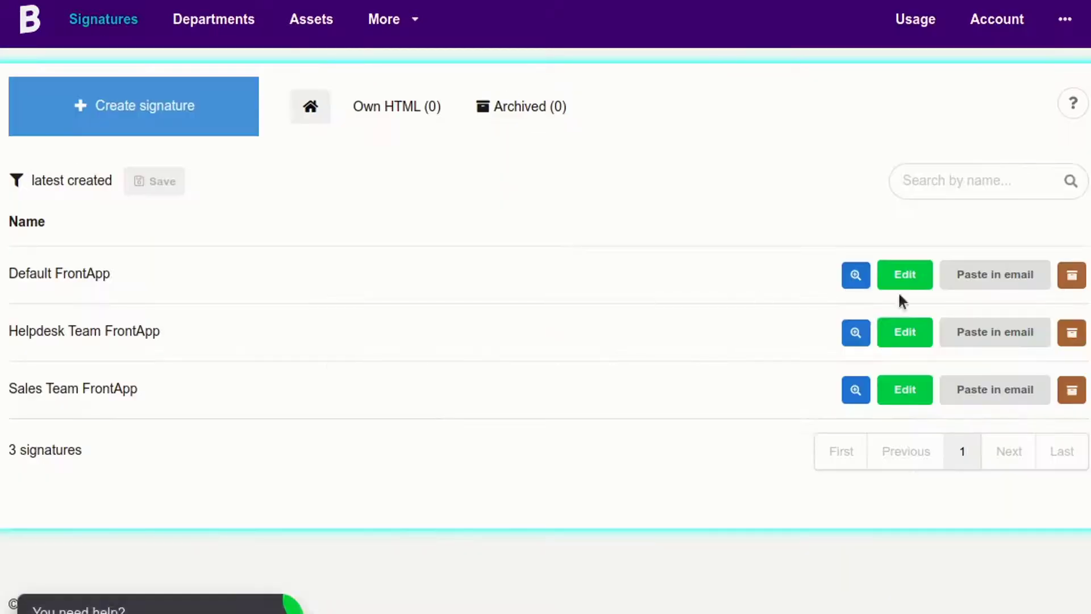
{"action": "left_click", "coordinate": [861, 277]}
{"action": "left_click", "coordinate": [867, 80]}
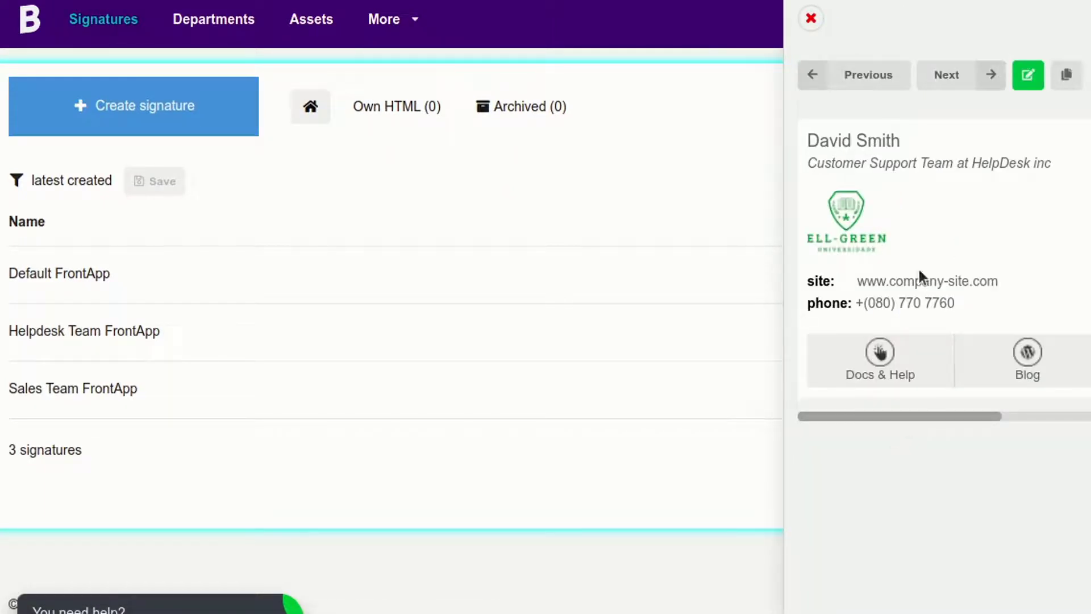
{"action": "left_click", "coordinate": [953, 75]}
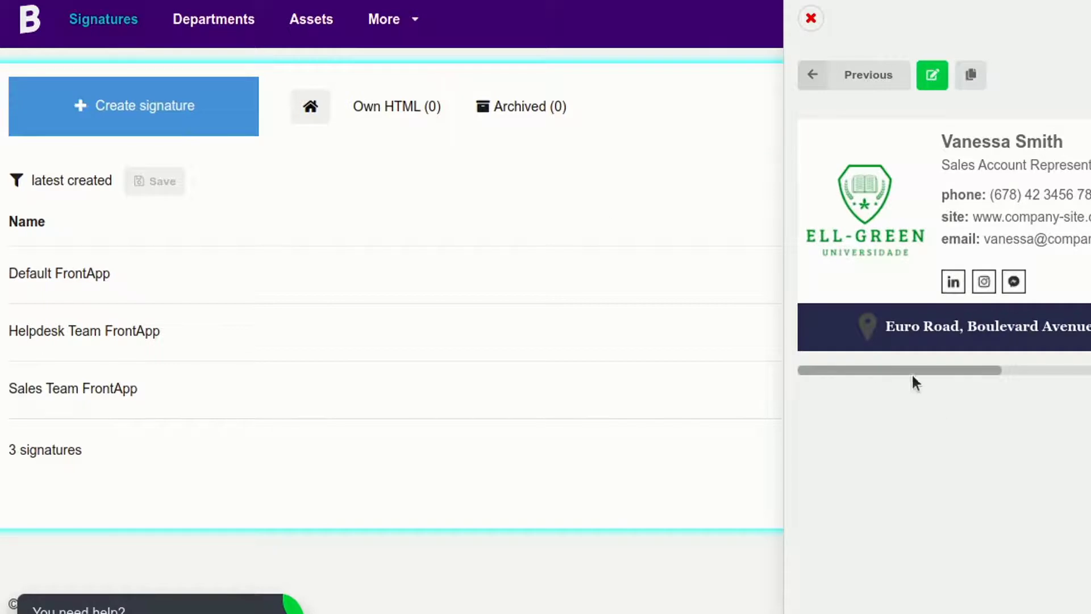
{"action": "left_click", "coordinate": [605, 219]}
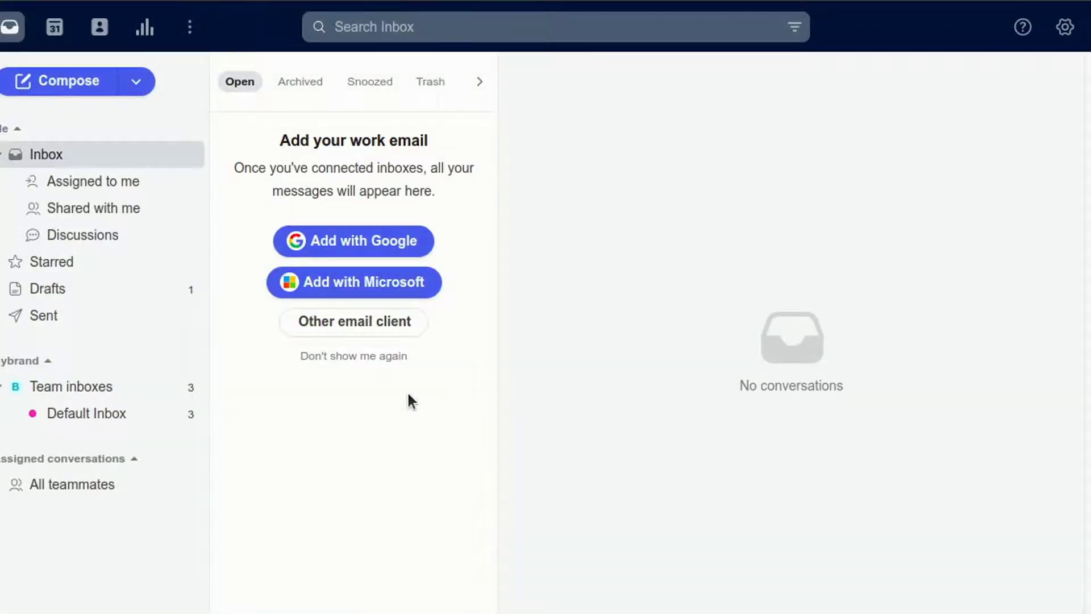
In Front's company settings, add a signature named "Sales Team" and clear its default body text
{"action": "left_click", "coordinate": [1068, 28]}
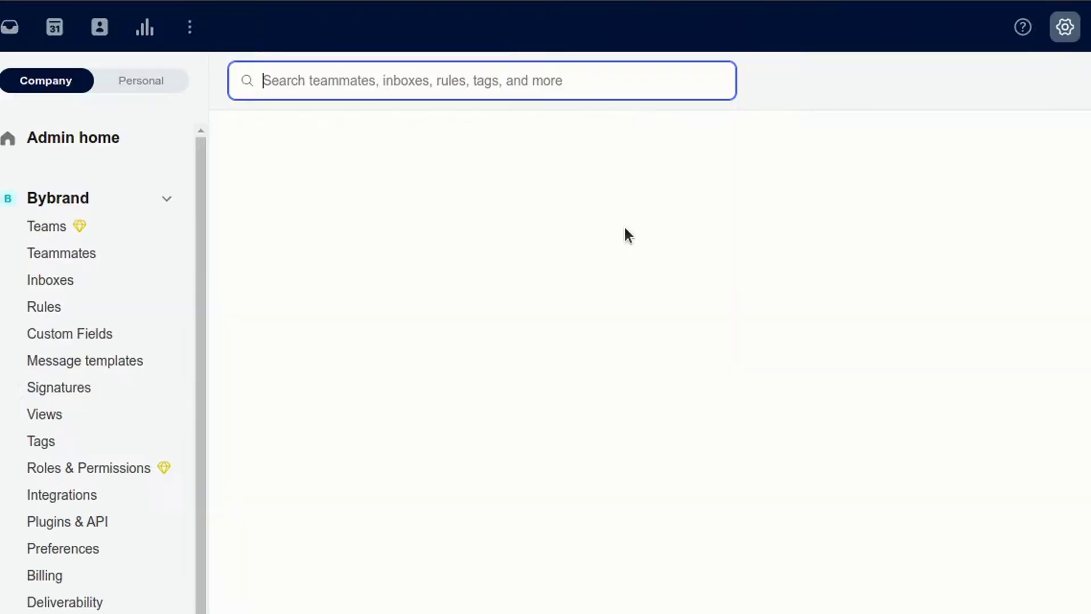
{"action": "left_click", "coordinate": [62, 387]}
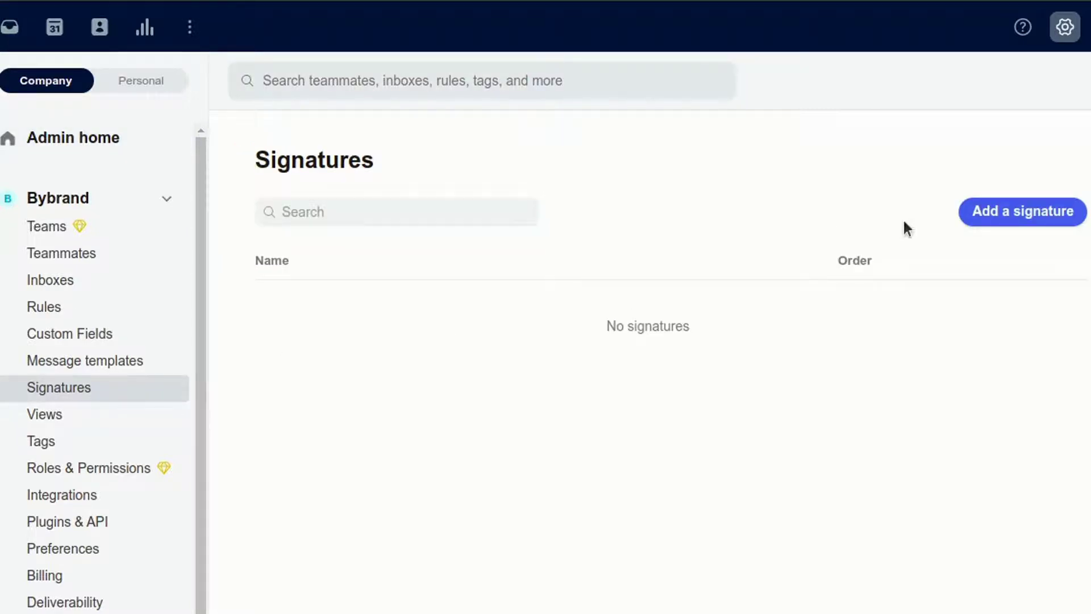
{"action": "left_click", "coordinate": [991, 219]}
{"action": "left_click", "coordinate": [422, 258]}
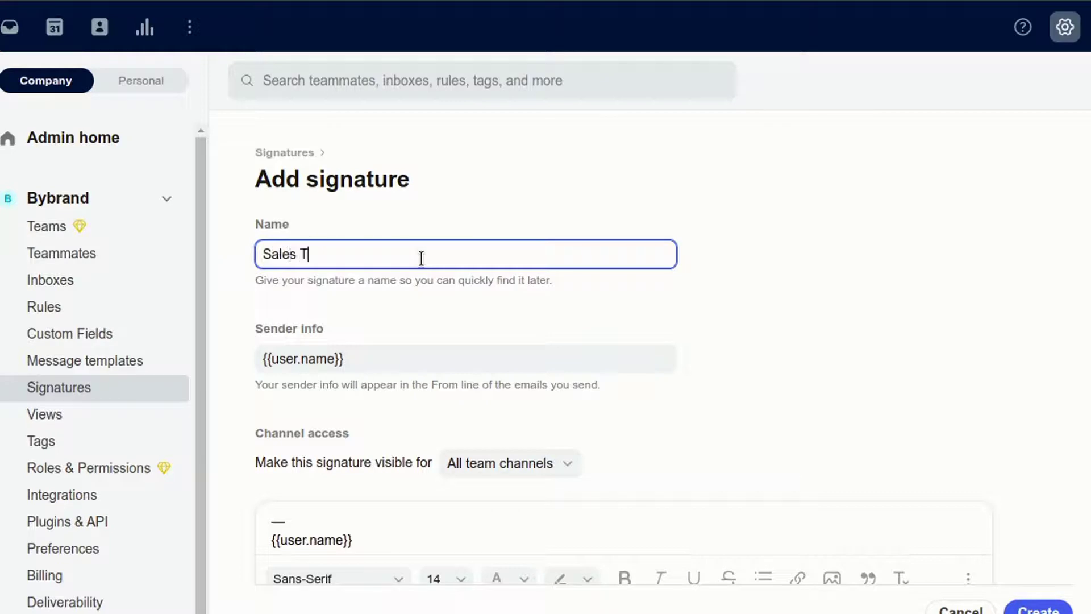
{"action": "scroll", "coordinate": [407, 300], "scroll_direction": "down", "scroll_amount": 3}
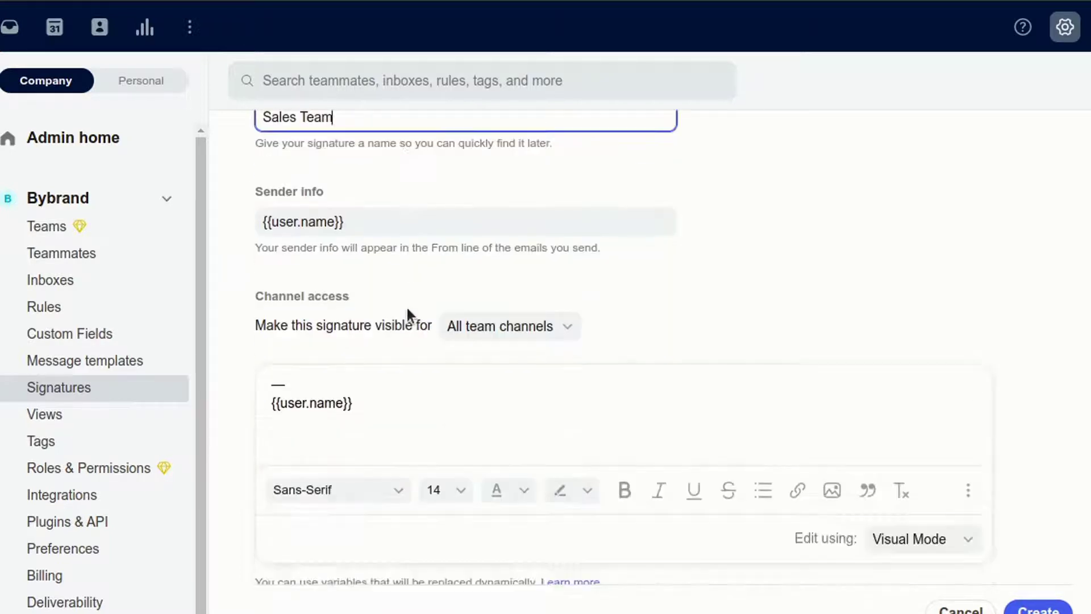
{"action": "left_click", "coordinate": [390, 394]}
{"action": "key", "text": "ctrl+a"}
{"action": "key", "text": "BackSpace"}
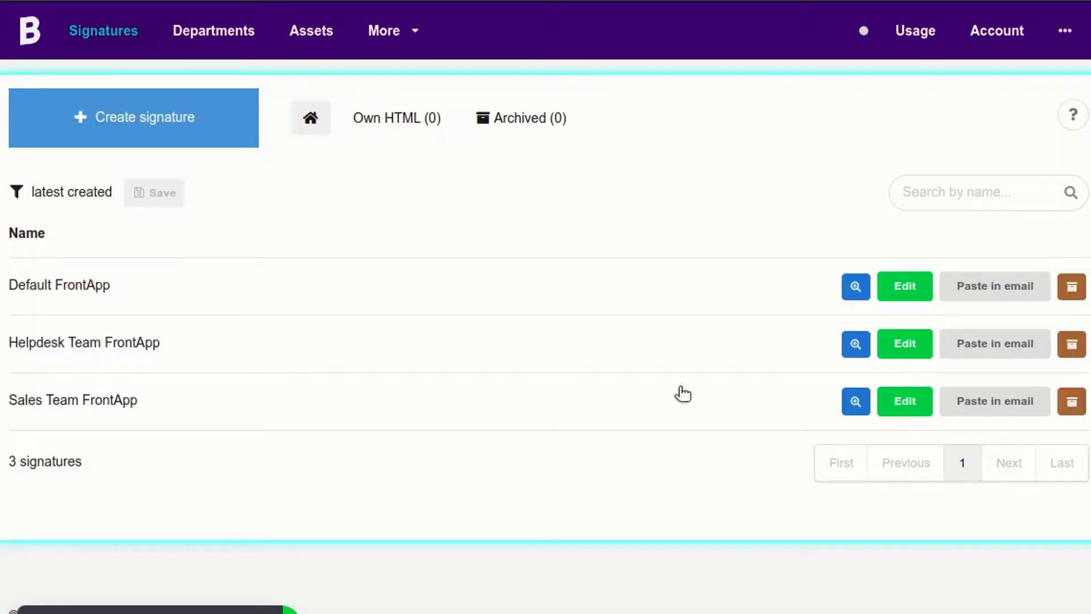
Copy the Sales Team FrontApp signature from Bybrand and paste it into the empty signature body in Front
{"action": "left_click", "coordinate": [992, 403]}
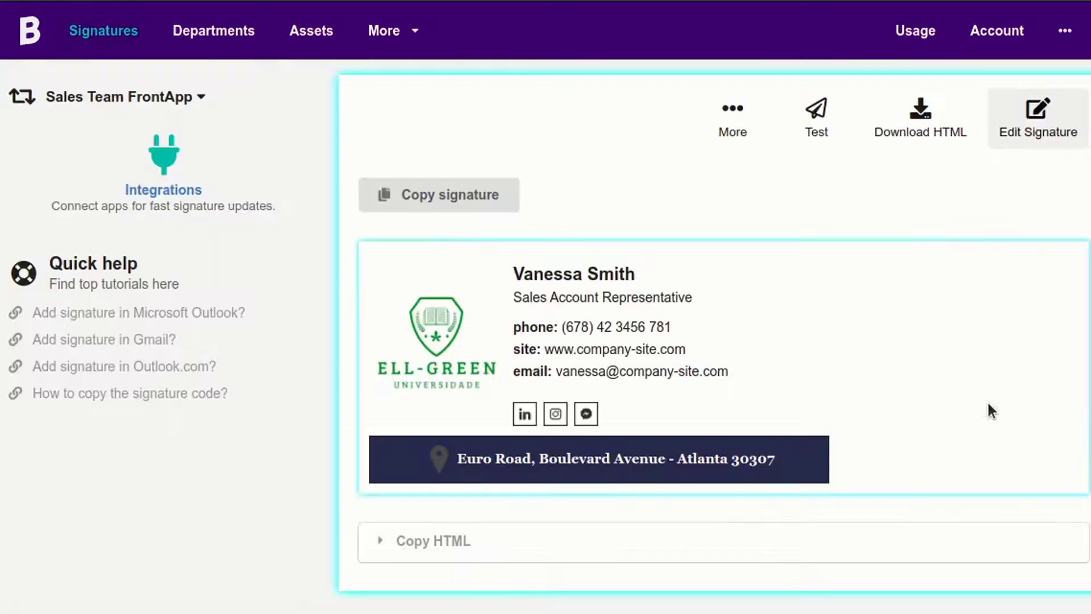
{"action": "left_click", "coordinate": [449, 202]}
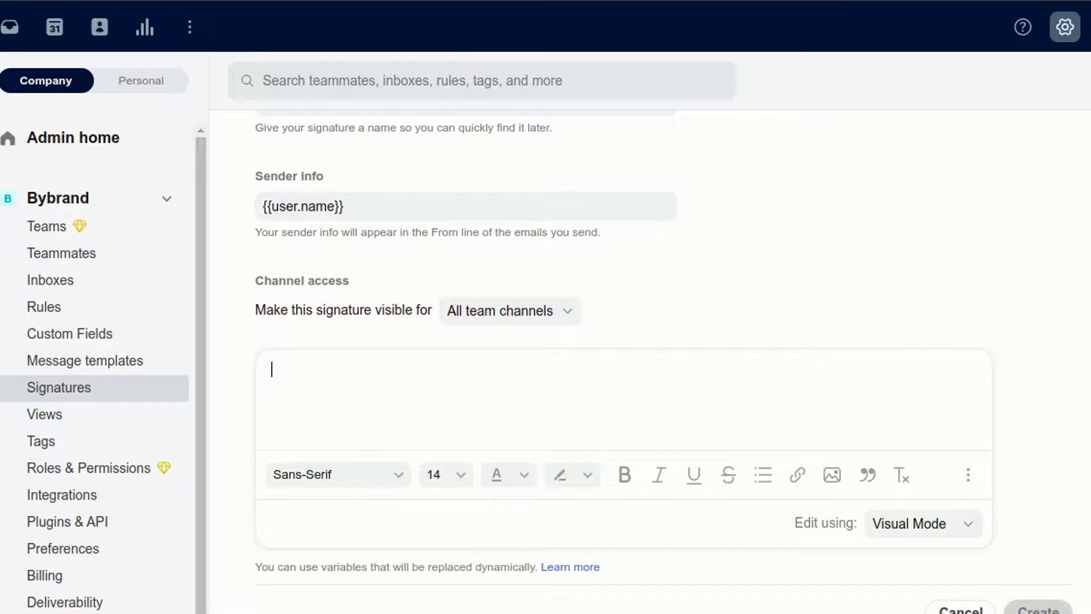
{"action": "right_click", "coordinate": [343, 364]}
{"action": "left_click", "coordinate": [398, 204]}
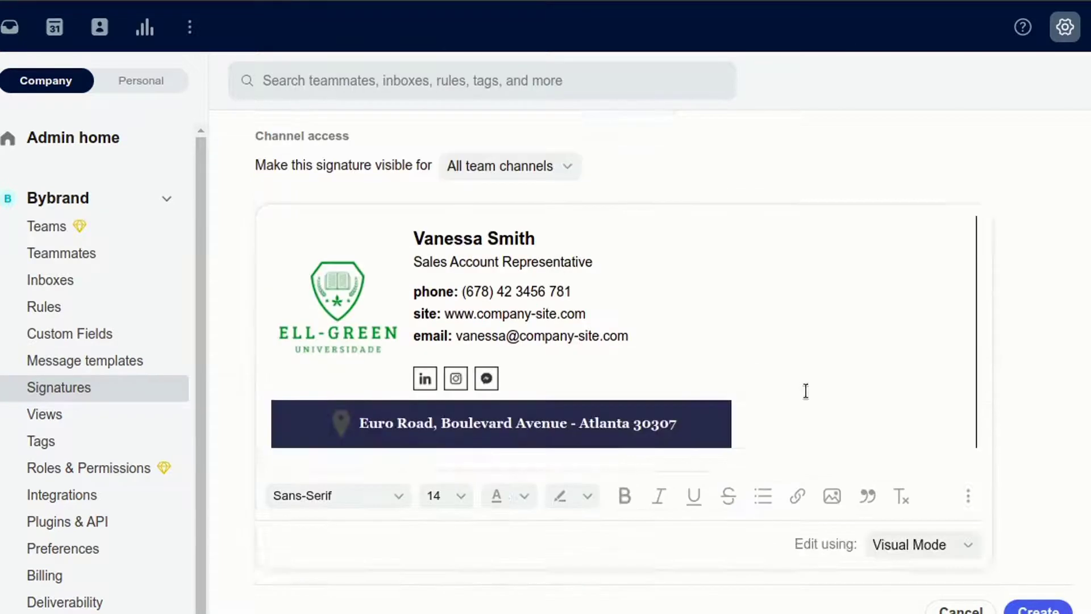
Replace the person's name in the pasted sales signature with the {{user.name}} variable
{"action": "scroll", "coordinate": [765, 426], "scroll_direction": "up", "scroll_amount": 4}
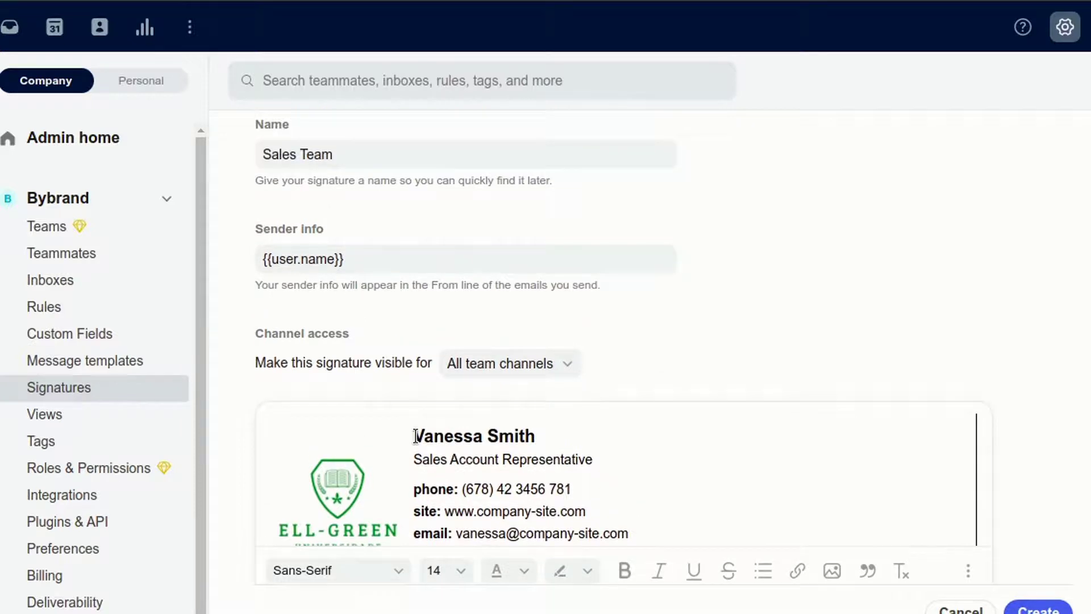
{"action": "left_click", "coordinate": [421, 434]}
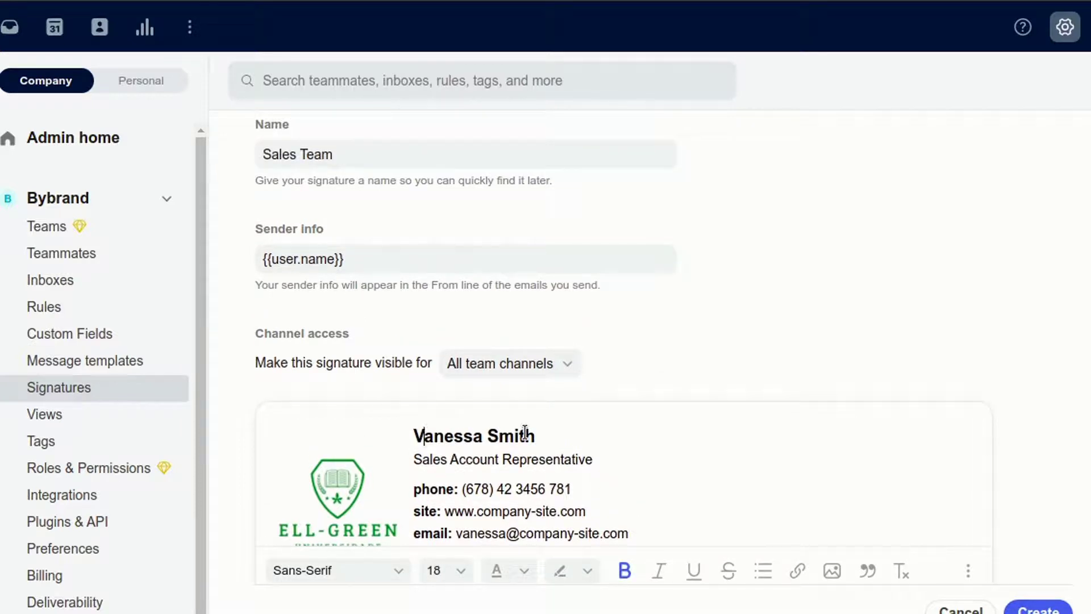
{"action": "type", "text": "{{"}
{"action": "key", "text": "shift+End"}
{"action": "key", "text": "BackSpace"}
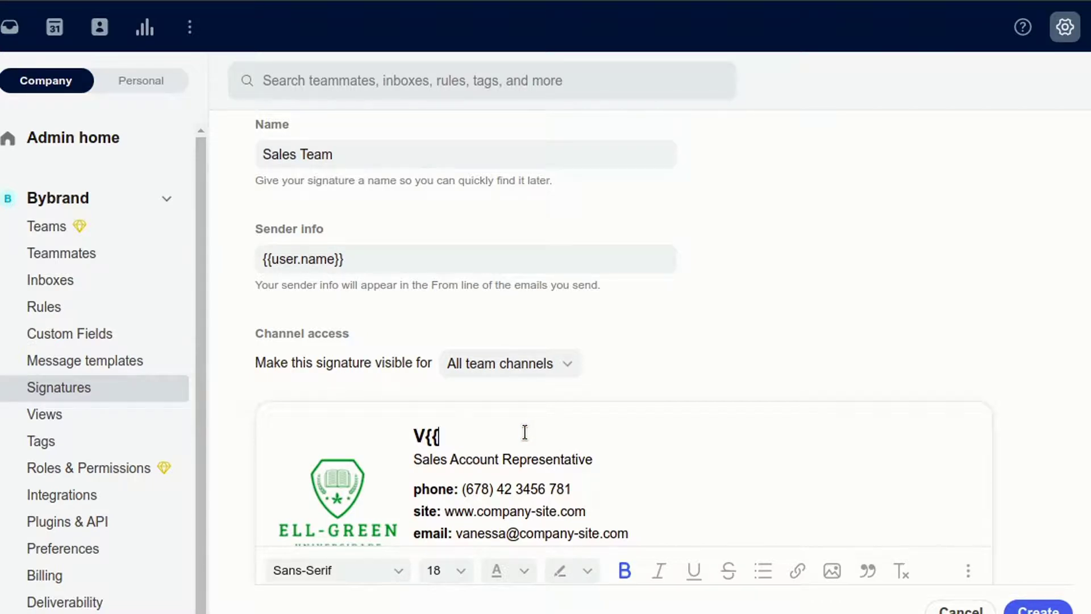
{"action": "key", "text": "BackSpace"}
{"action": "key", "text": "BackSpace"}
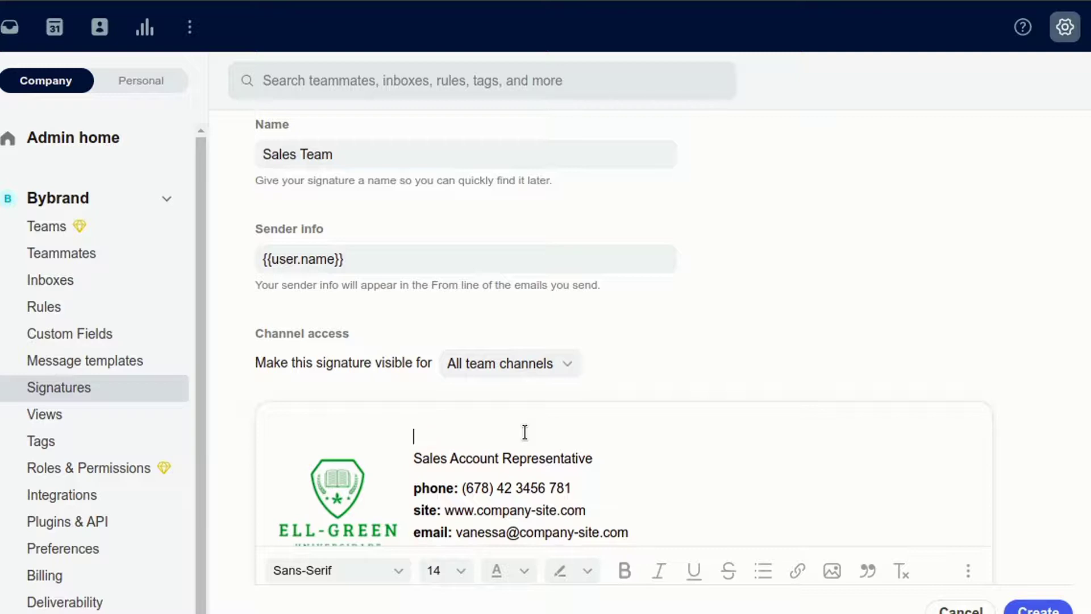
{"action": "type", "text": "{{"}
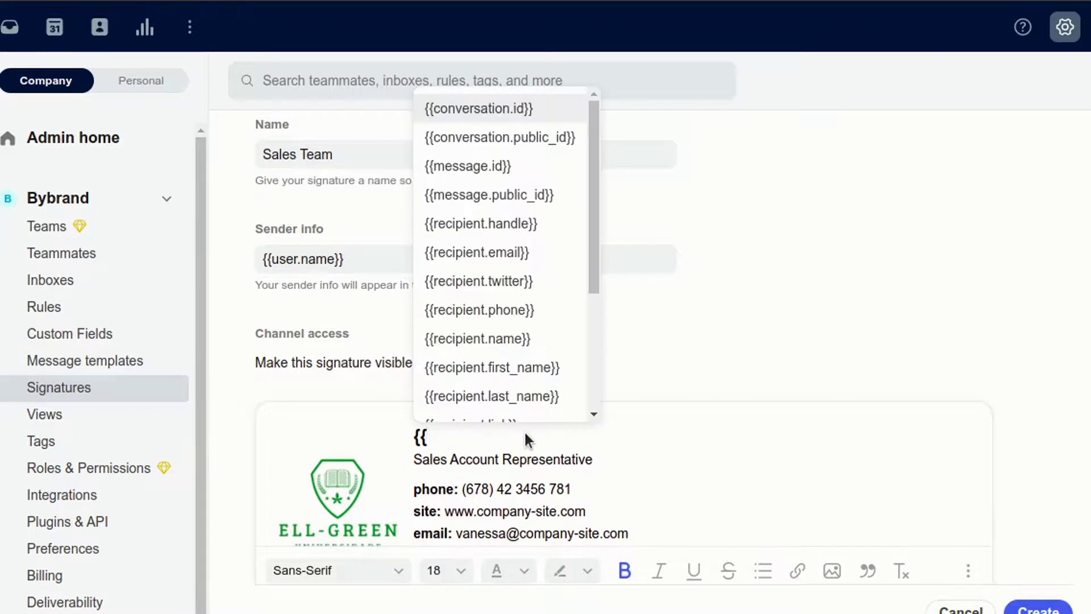
{"action": "type", "text": "u"}
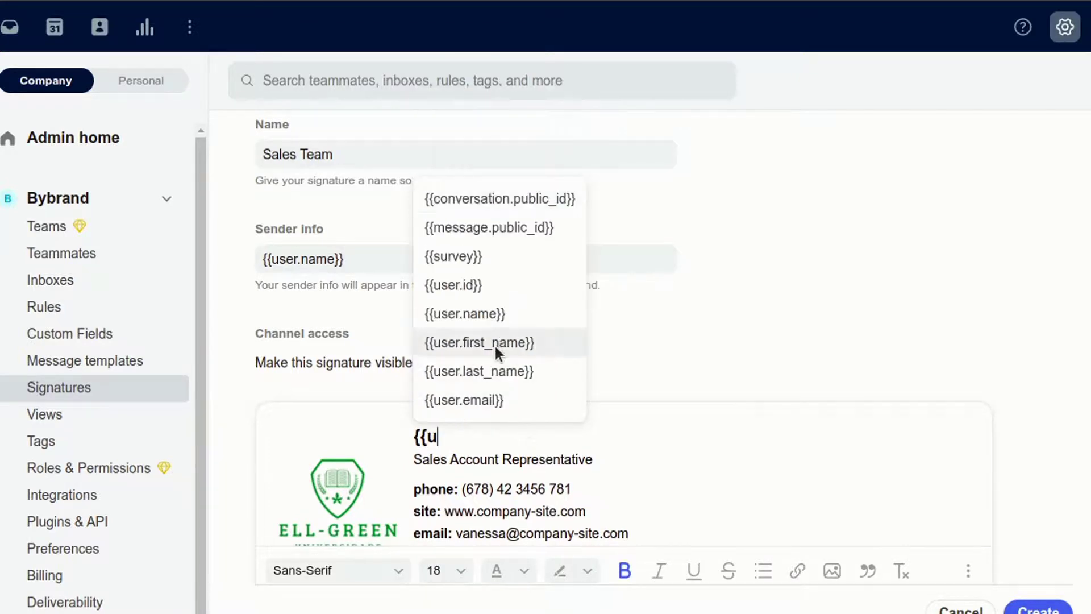
{"action": "left_click", "coordinate": [468, 311]}
Check the layout of the sales signature and create it
{"action": "scroll", "coordinate": [488, 449], "scroll_direction": "down", "scroll_amount": 2}
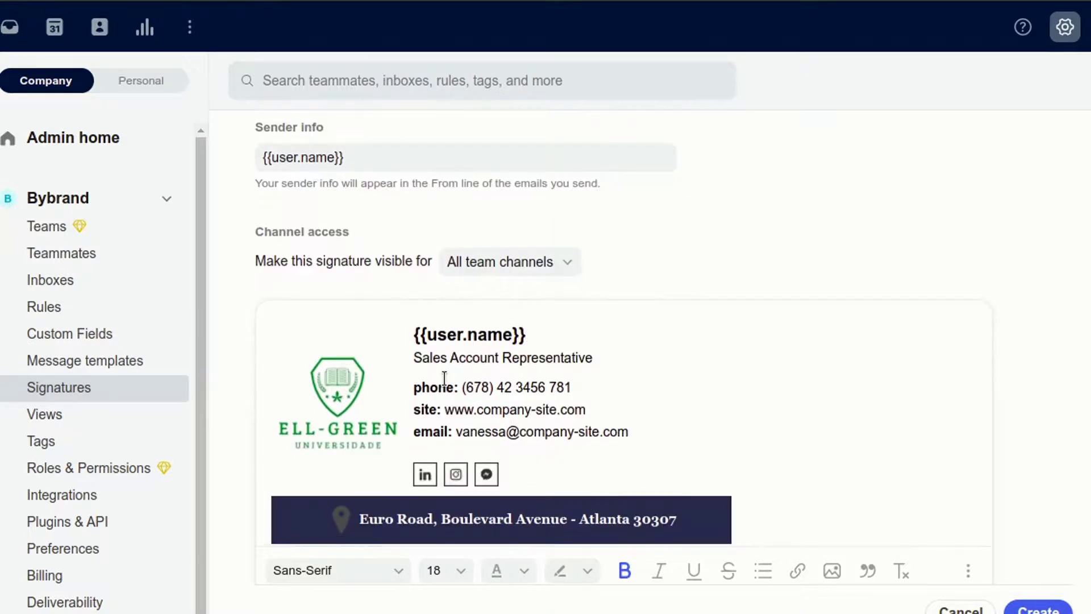
{"action": "scroll", "coordinate": [441, 384], "scroll_direction": "down", "scroll_amount": 2}
{"action": "scroll", "coordinate": [860, 437], "scroll_direction": "up", "scroll_amount": 1}
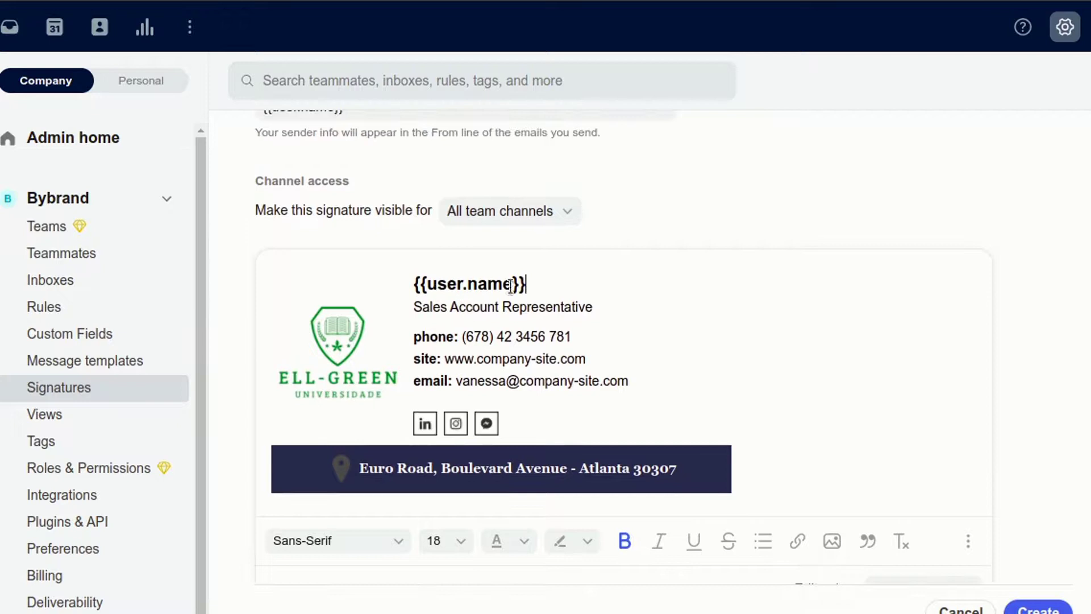
{"action": "scroll", "coordinate": [860, 437], "scroll_direction": "down", "scroll_amount": 2}
{"action": "left_click", "coordinate": [1039, 609]}
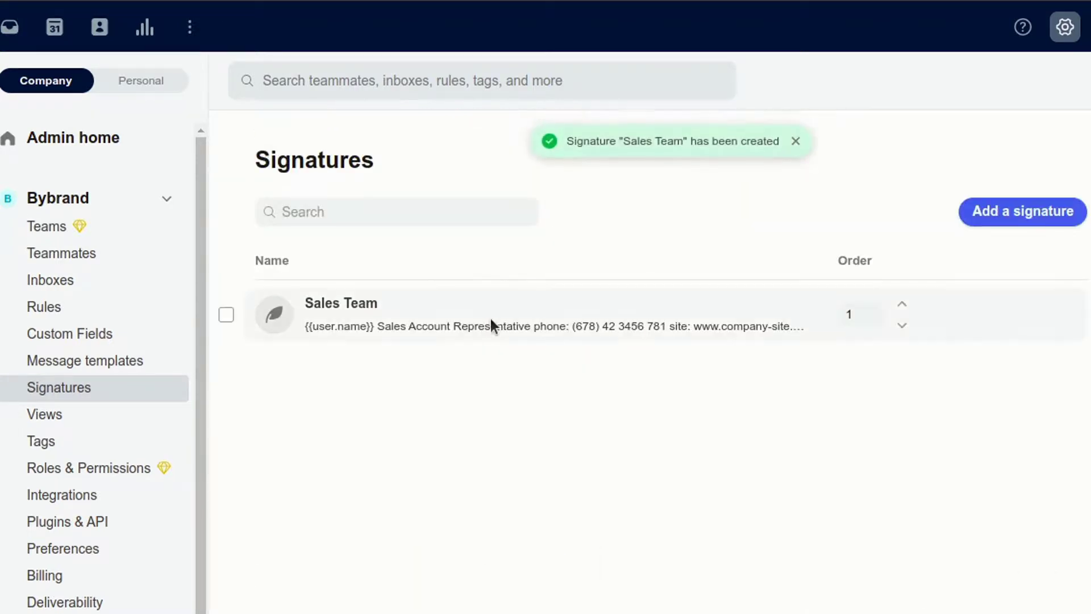
Add another signature named "Hel Desk" and clear its default body text
{"action": "left_click", "coordinate": [1022, 213]}
{"action": "left_click", "coordinate": [392, 250]}
{"action": "type", "text": "Hel Desk"}
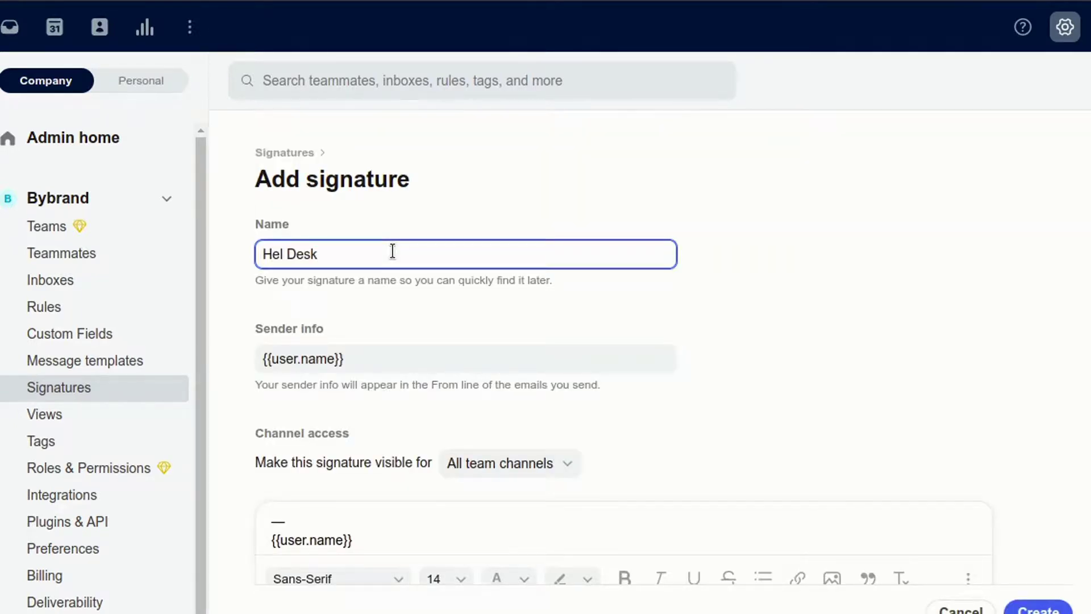
{"action": "scroll", "coordinate": [392, 250], "scroll_direction": "down", "scroll_amount": 3}
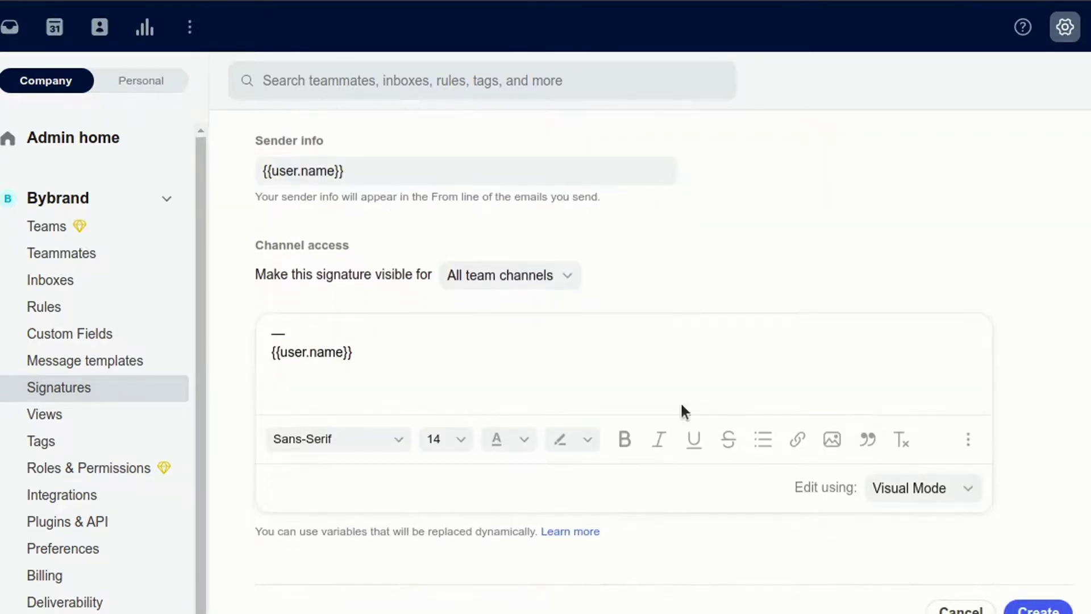
{"action": "key", "text": "ctrl+a"}
{"action": "key", "text": "BackSpace"}
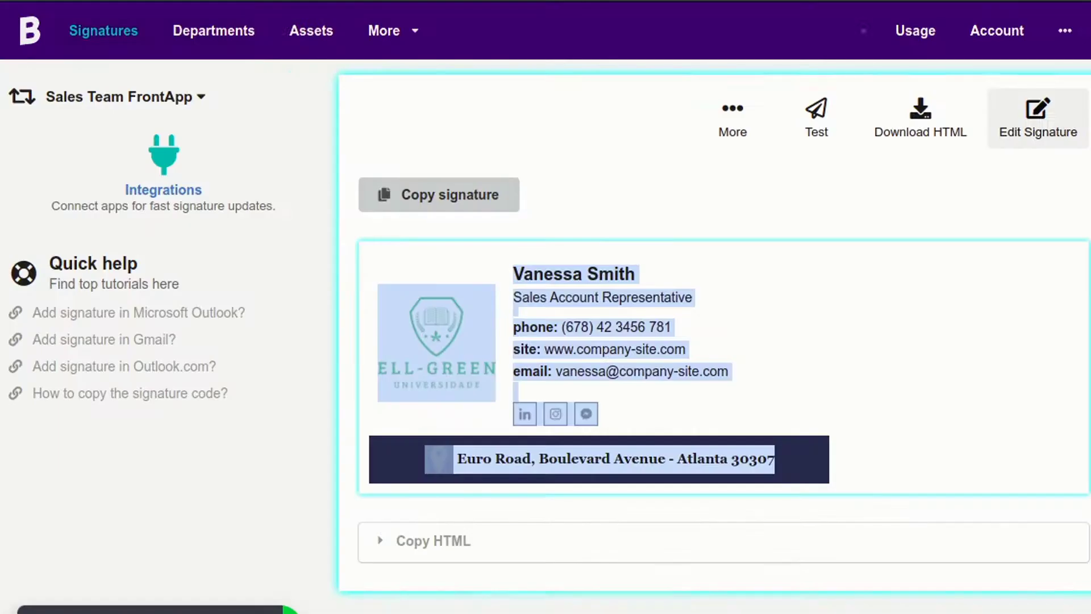
Copy the Helpdesk Team FrontApp signature from Bybrand and paste it into the Hel Desk signature body in Front
{"action": "left_click", "coordinate": [202, 95]}
{"action": "left_click", "coordinate": [117, 217]}
{"action": "left_click", "coordinate": [443, 196]}
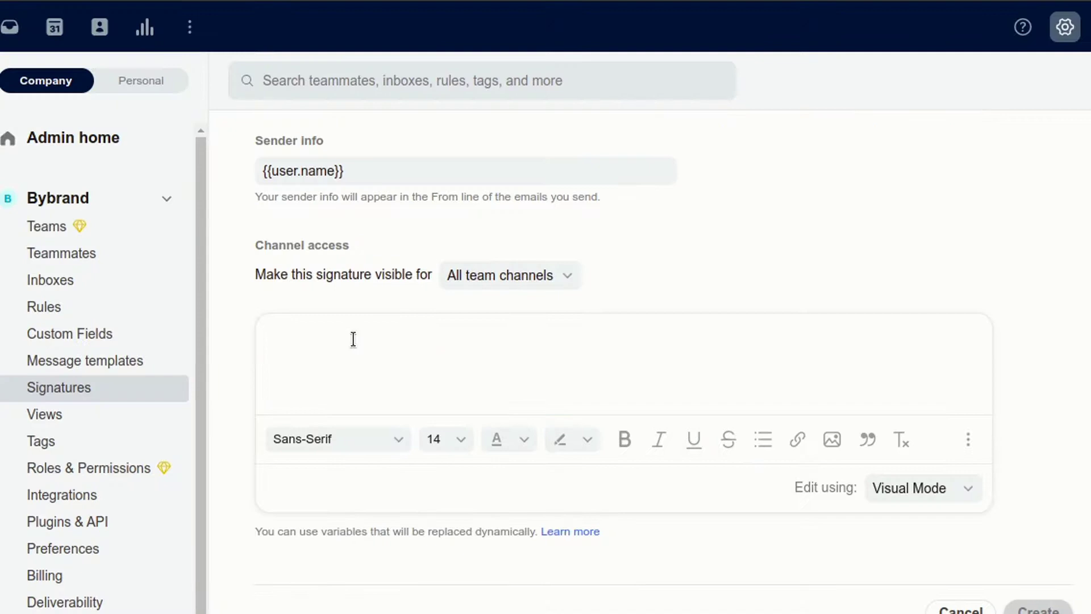
{"action": "right_click", "coordinate": [353, 339]}
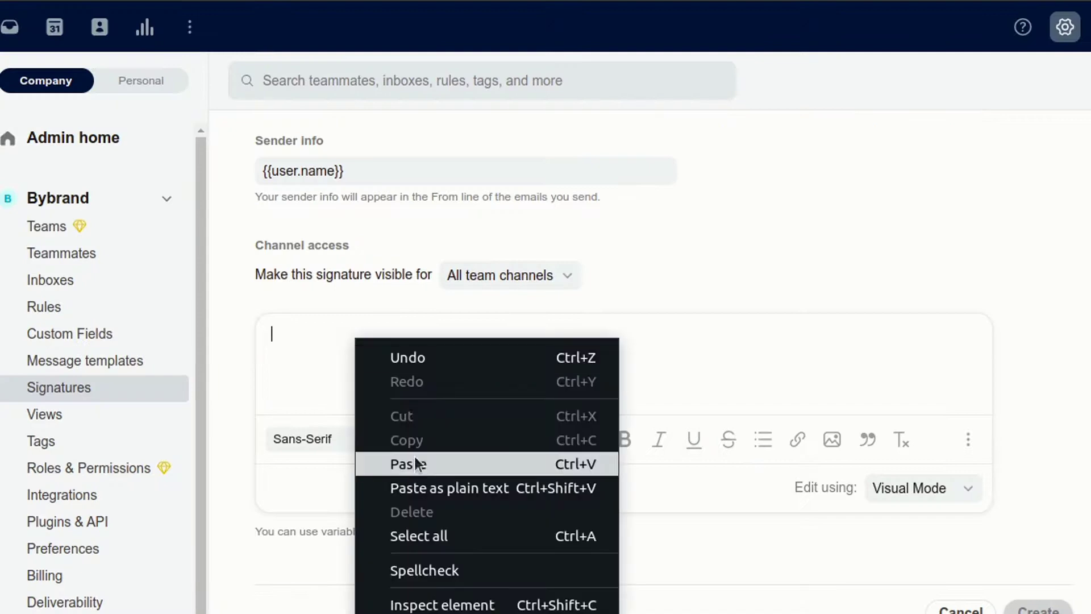
{"action": "left_click", "coordinate": [416, 460]}
Replace the person's name in the helpdesk signature with the {{user.name}} variable and create the signature
{"action": "left_click", "coordinate": [293, 347]}
{"action": "key", "text": "shift+End"}
{"action": "key", "text": "BackSpace"}
{"action": "key", "text": "BackSpace"}
{"action": "type", "text": "{{"}
{"action": "scroll", "coordinate": [363, 388], "scroll_direction": "down", "scroll_amount": 4}
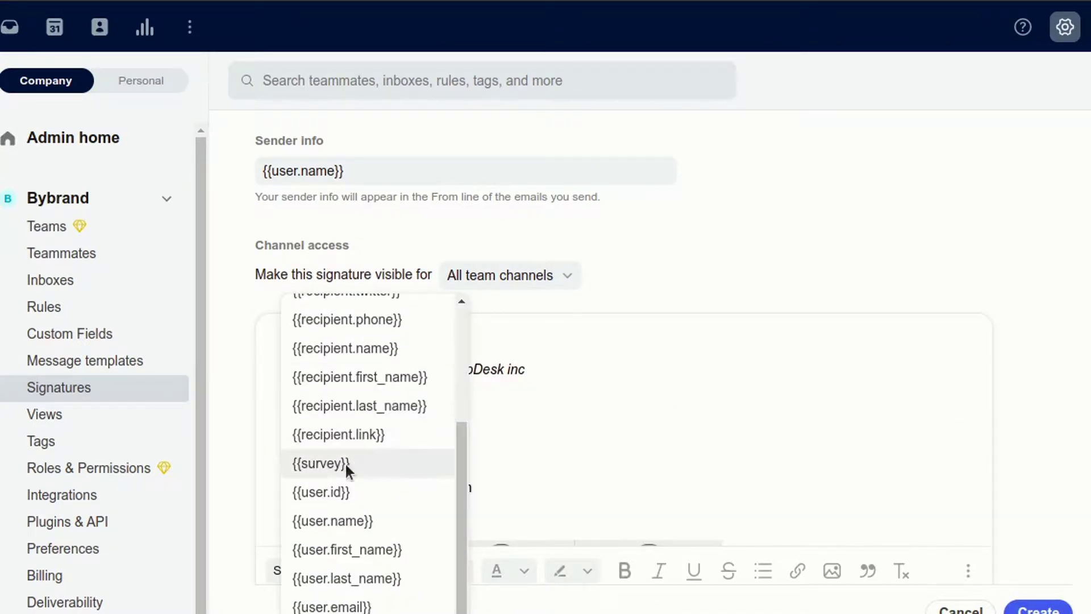
{"action": "left_click", "coordinate": [348, 518]}
{"action": "scroll", "coordinate": [385, 363], "scroll_direction": "down", "scroll_amount": 4}
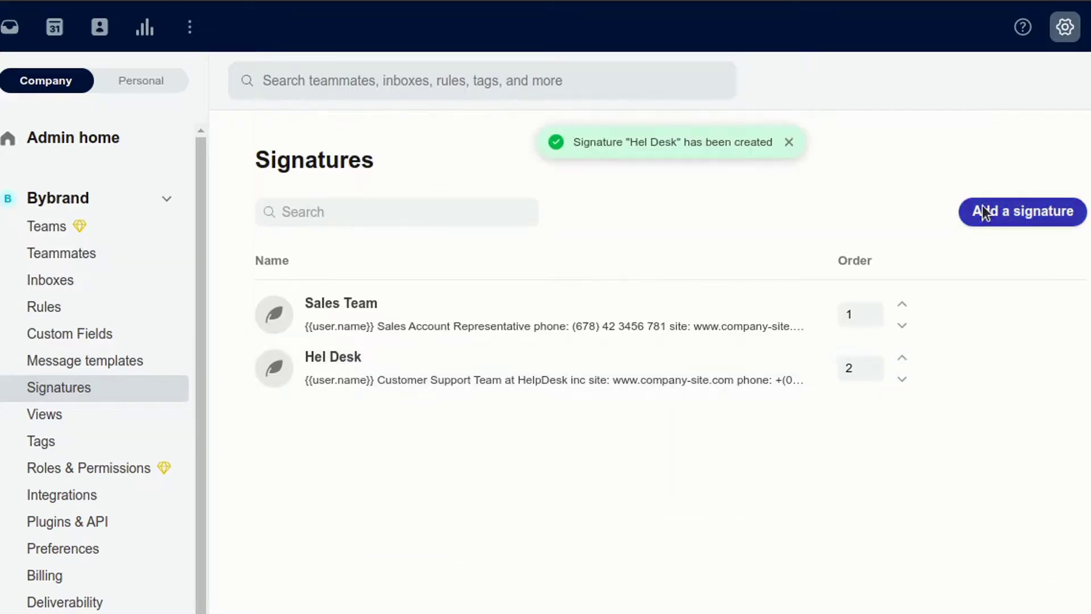
Add a third signature named "Company default" and clear its default body text
{"action": "left_click", "coordinate": [986, 210]}
{"action": "left_click", "coordinate": [392, 252]}
{"action": "type", "text": "D"}
{"action": "key", "text": "BackSpace"}
{"action": "type", "text": "Compan"}
{"action": "scroll", "coordinate": [309, 246], "scroll_direction": "down", "scroll_amount": 3}
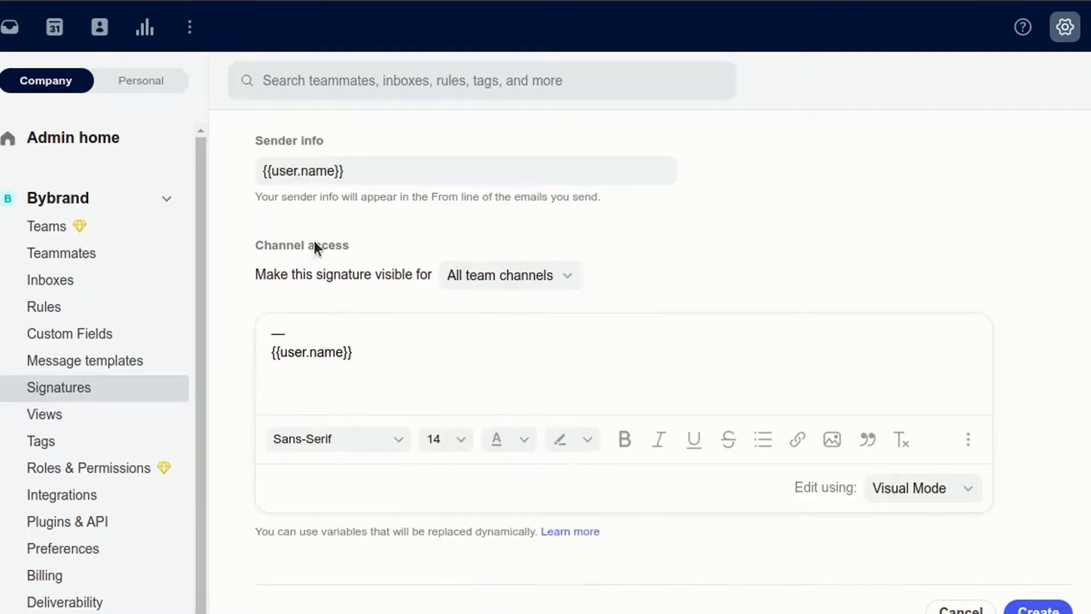
{"action": "left_click", "coordinate": [382, 353]}
{"action": "key", "text": "ctrl+a"}
{"action": "key", "text": "BackSpace"}
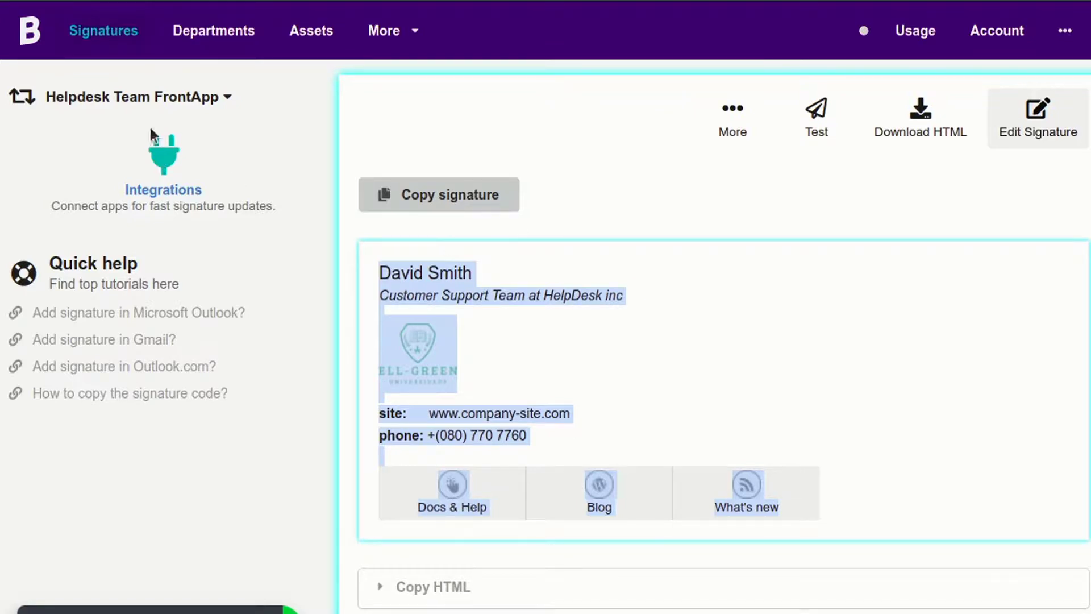
Copy the Default FrontApp signature from Bybrand and paste it into the Company default signature body in Front
{"action": "left_click", "coordinate": [152, 99]}
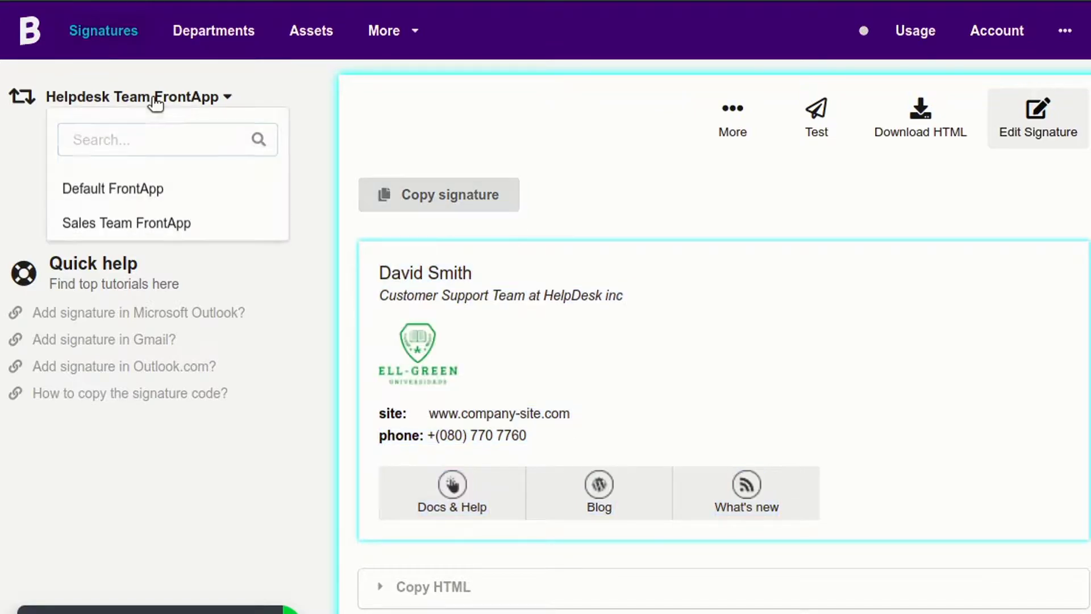
{"action": "left_click", "coordinate": [114, 188]}
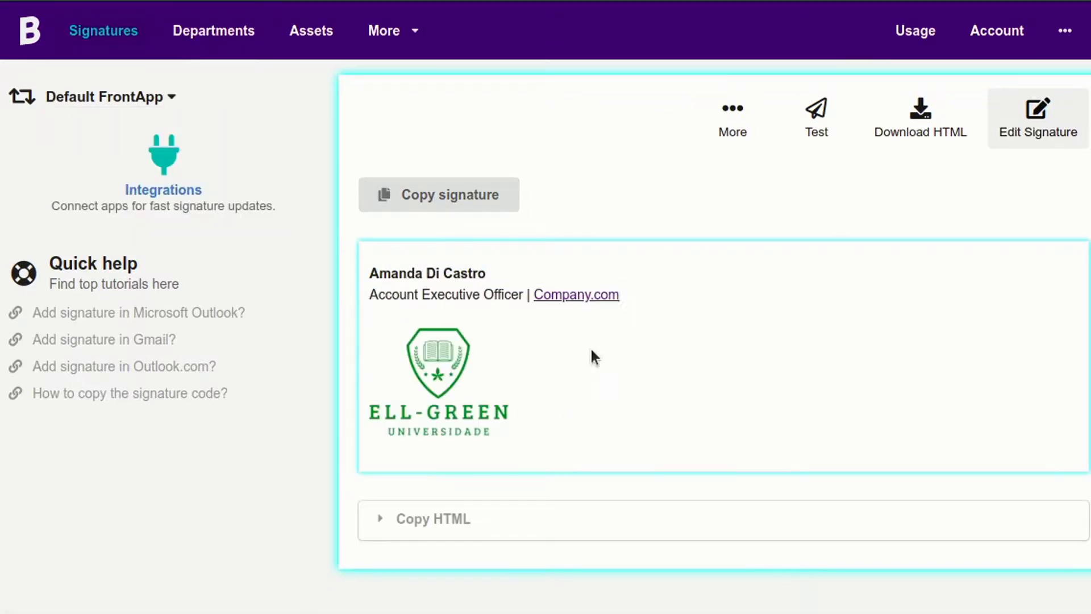
{"action": "left_click", "coordinate": [435, 194]}
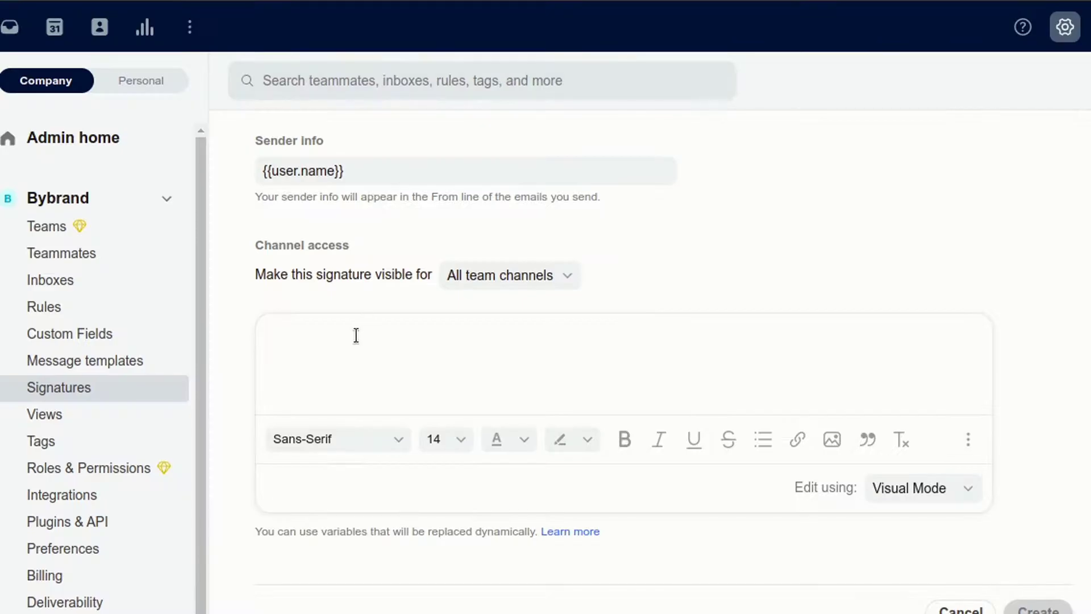
{"action": "key", "text": "ctrl+v"}
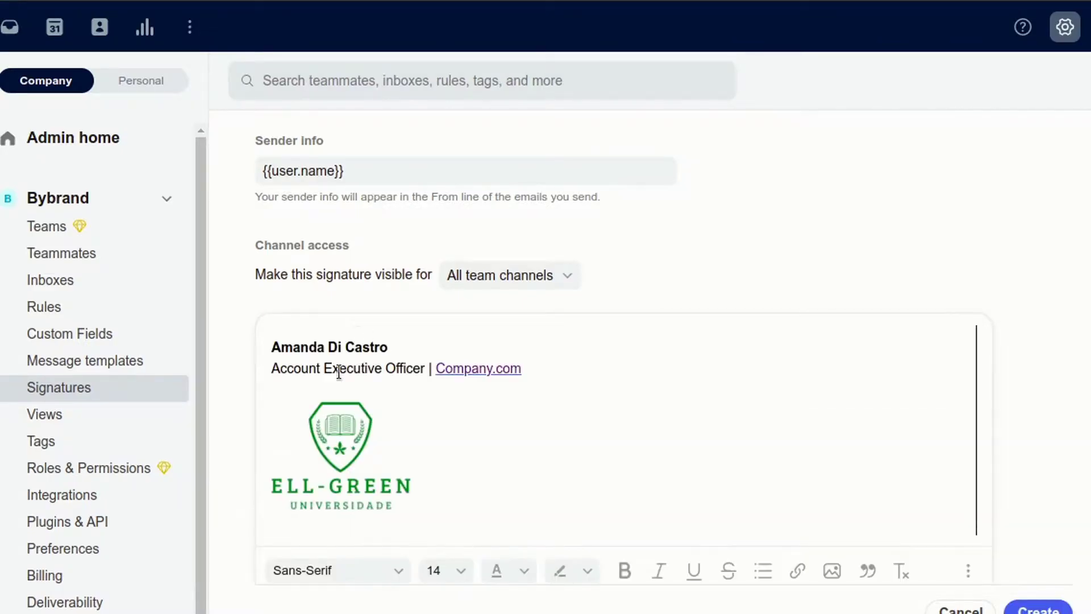
Replace the person's name in the company default signature with the {{user.name}} variable and create the signature
{"action": "left_click", "coordinate": [280, 349]}
{"action": "key", "text": "shift+End"}
{"action": "key", "text": "BackSpace"}
{"action": "key", "text": "BackSpace"}
{"action": "type", "text": "{{"}
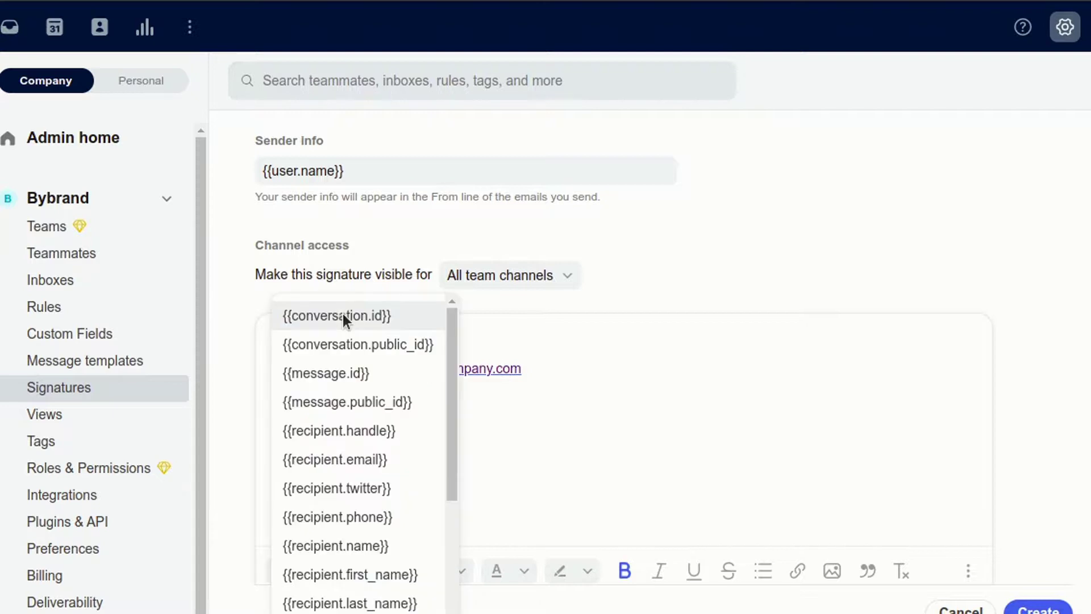
{"action": "scroll", "coordinate": [335, 404], "scroll_direction": "down", "scroll_amount": 4}
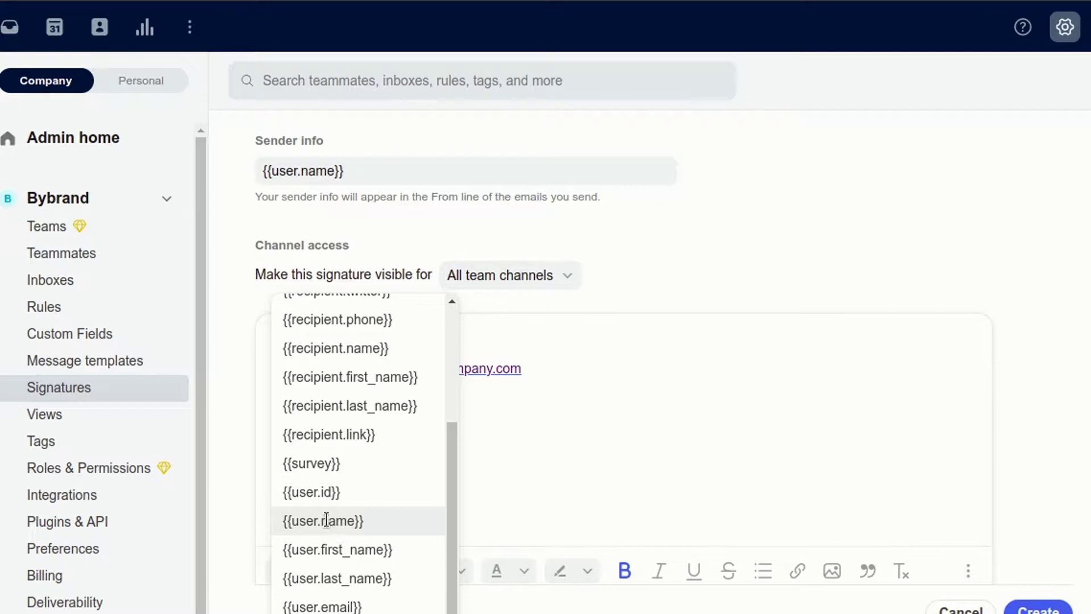
{"action": "left_click", "coordinate": [327, 520]}
{"action": "scroll", "coordinate": [812, 404], "scroll_direction": "down", "scroll_amount": 3}
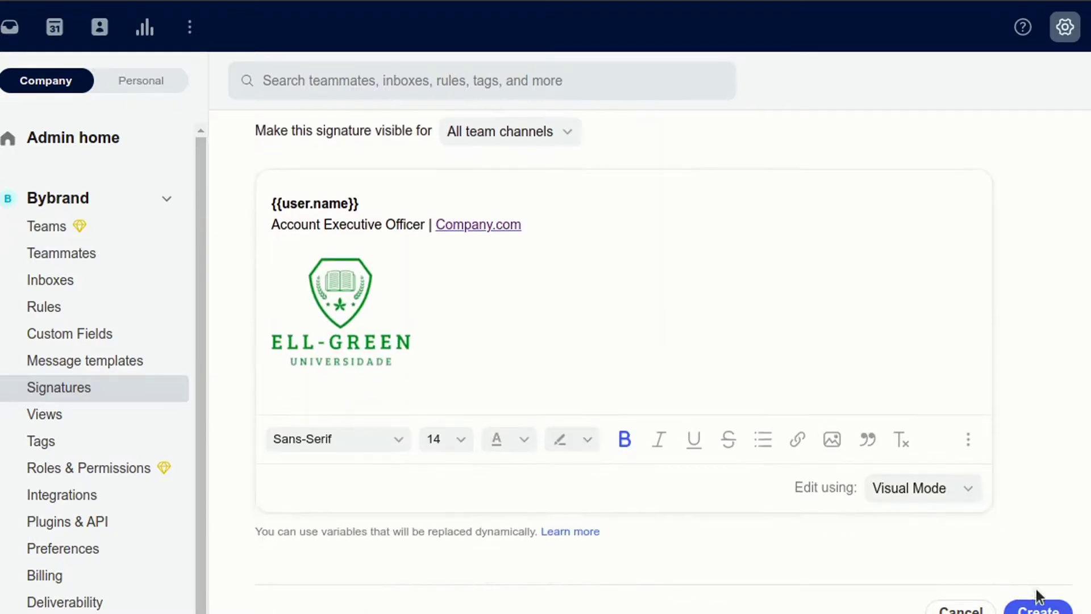
{"action": "left_click", "coordinate": [1039, 607]}
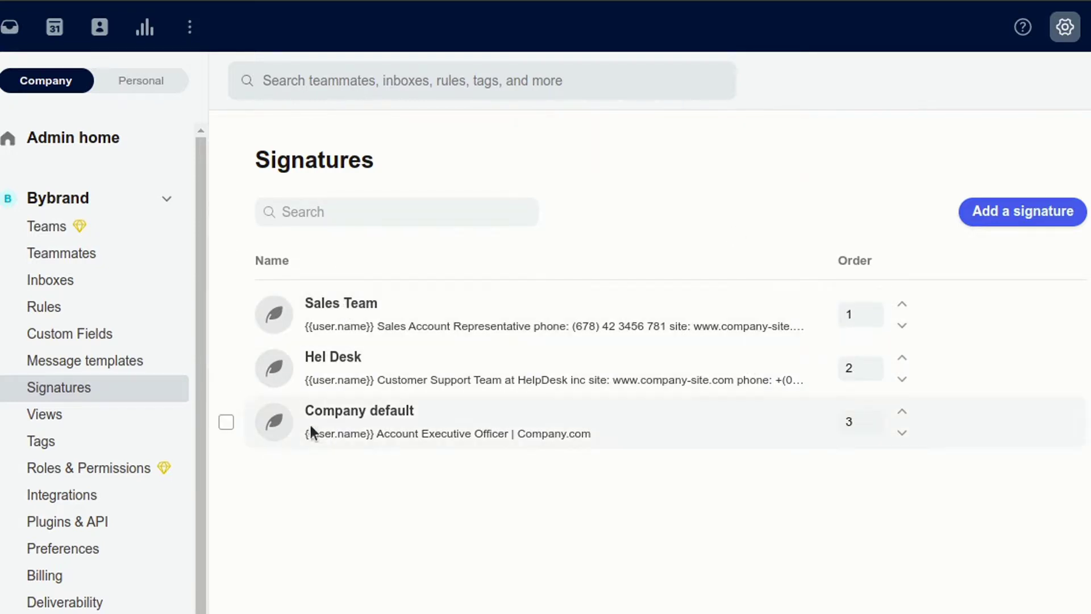
Move the Company default signature up to position 2 in the signature order
{"action": "left_click", "coordinate": [901, 412]}
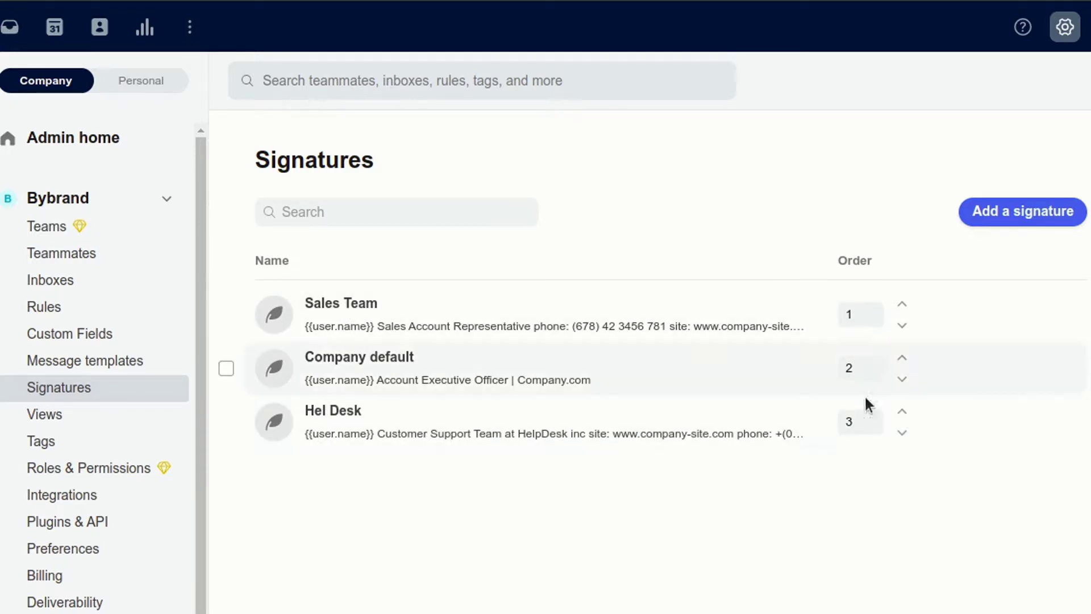
{"action": "left_click", "coordinate": [902, 358]}
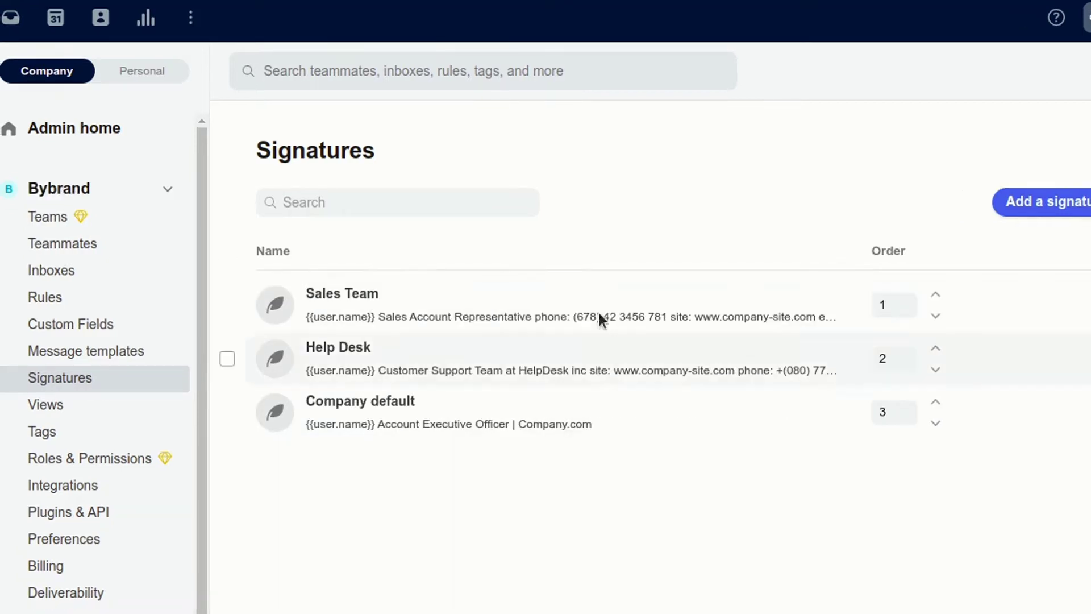
Make the Help Desk signature visible for all individual channels and all team channels, and save it
{"action": "left_click", "coordinate": [507, 360]}
{"action": "scroll", "coordinate": [639, 372], "scroll_direction": "down", "scroll_amount": 2}
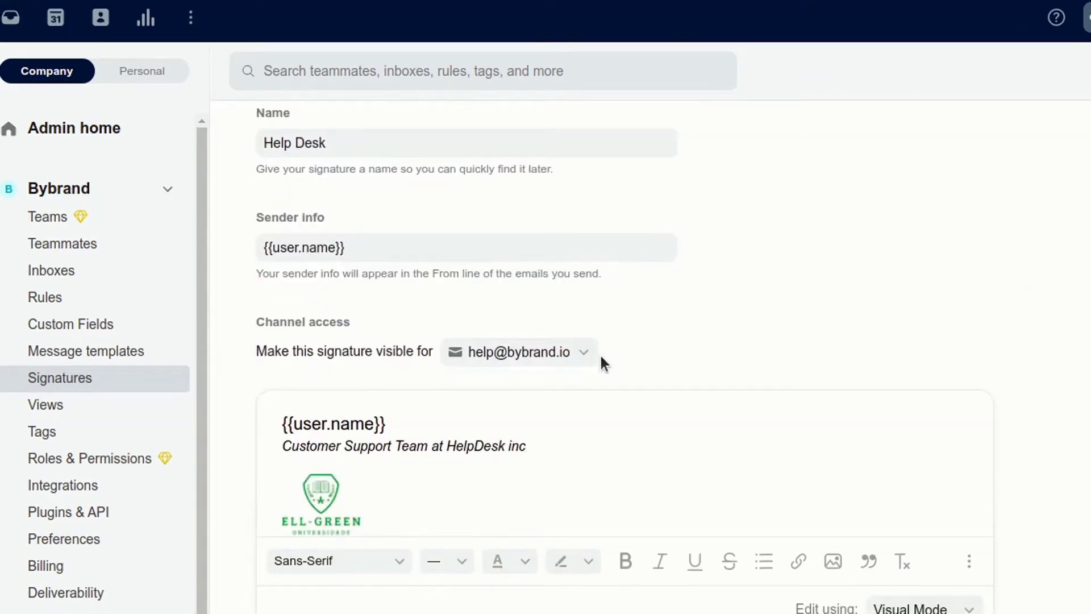
{"action": "left_click", "coordinate": [566, 348]}
{"action": "left_click", "coordinate": [708, 160]}
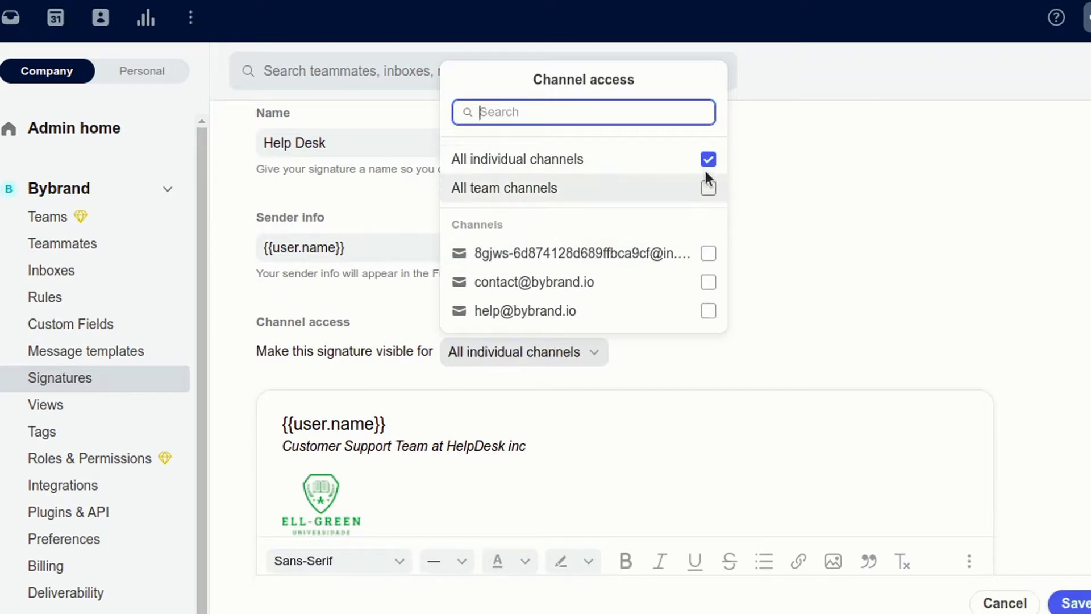
{"action": "left_click", "coordinate": [708, 187]}
{"action": "left_click", "coordinate": [1068, 604]}
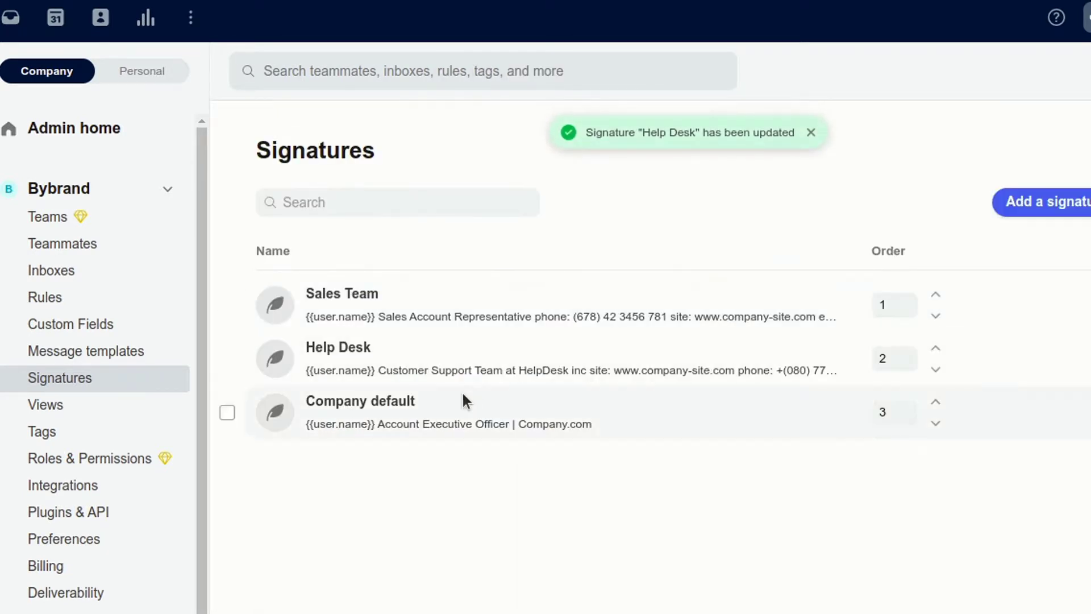
Check the channel access options of the Company default signature
{"action": "left_click", "coordinate": [461, 395]}
{"action": "left_click", "coordinate": [505, 454]}
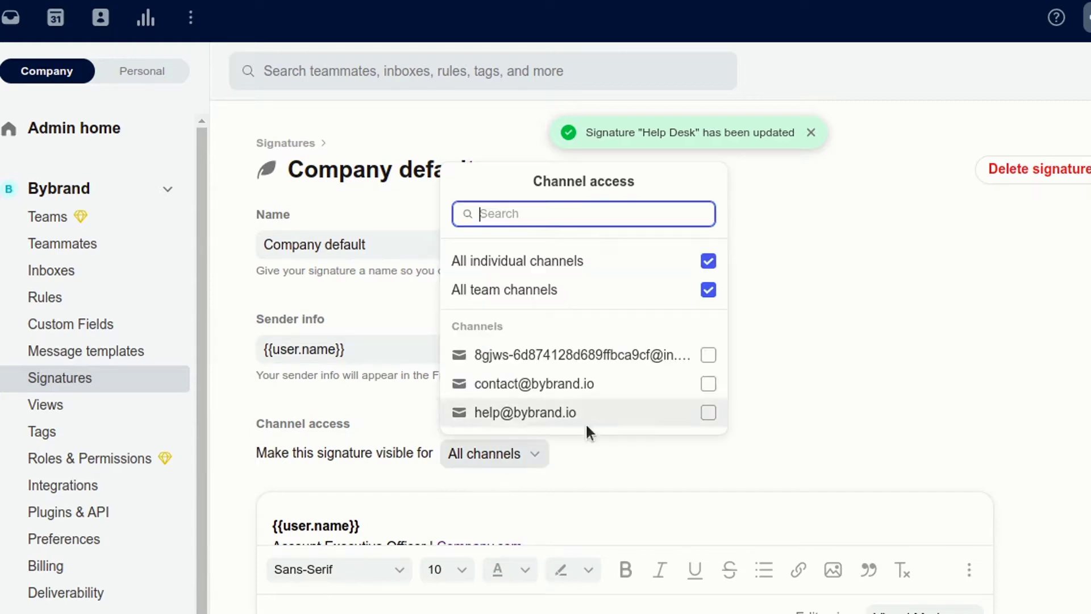
{"action": "left_click", "coordinate": [792, 278]}
Start a reply to the "Welcome to Front!" conversation in the Sales Inbox
{"action": "left_click", "coordinate": [12, 17]}
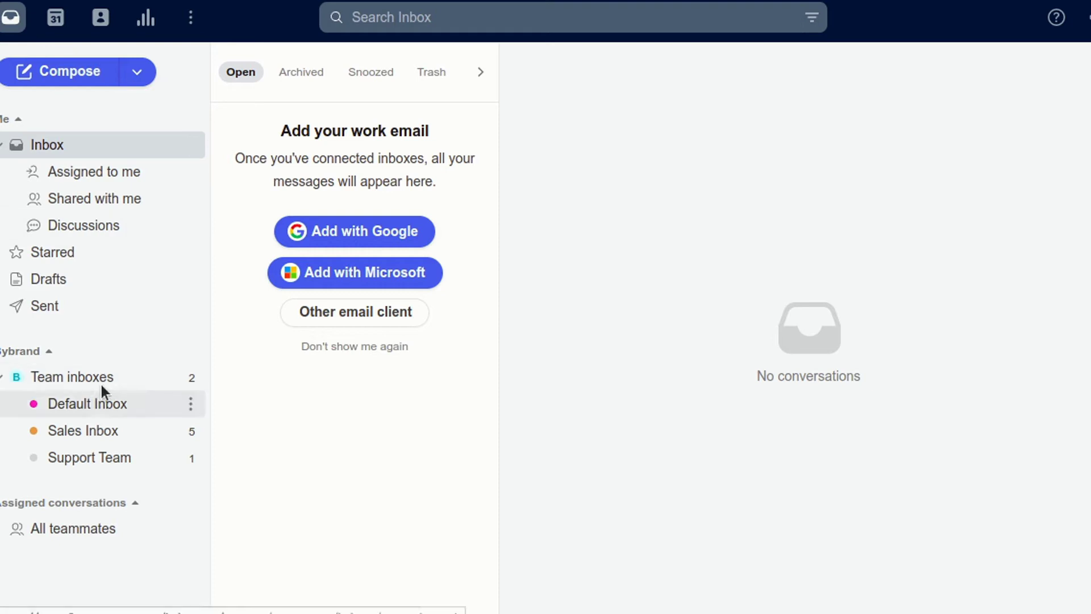
{"action": "left_click", "coordinate": [98, 427]}
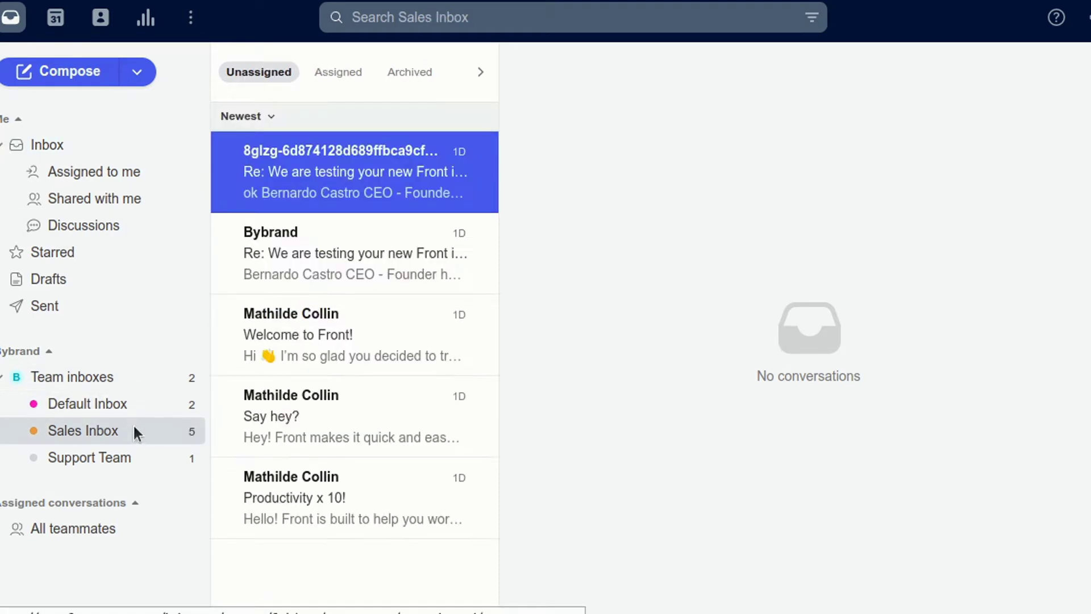
{"action": "left_click", "coordinate": [292, 349]}
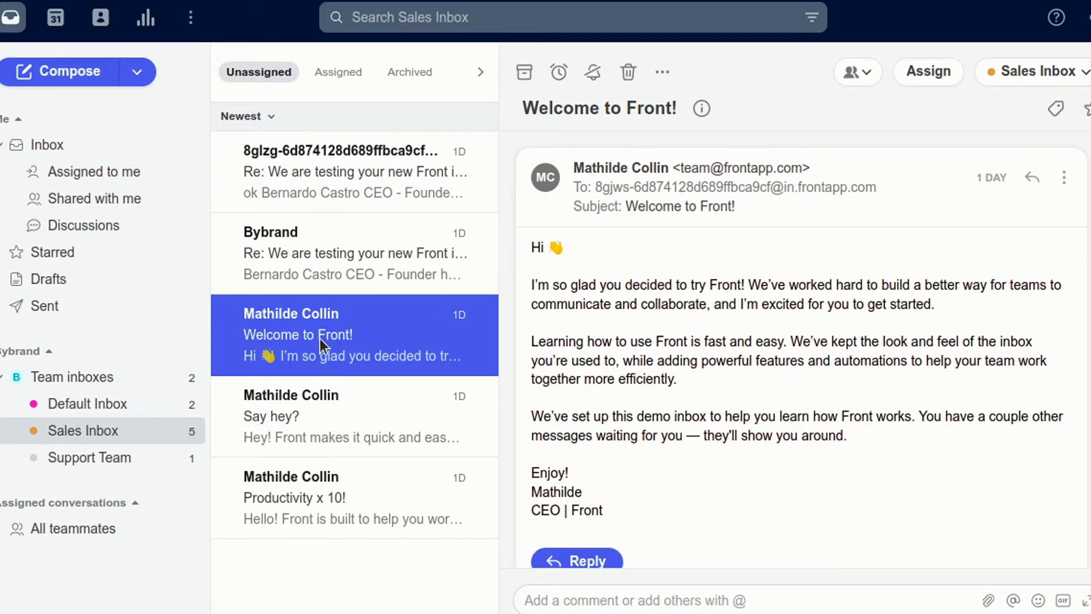
{"action": "left_click", "coordinate": [1032, 178]}
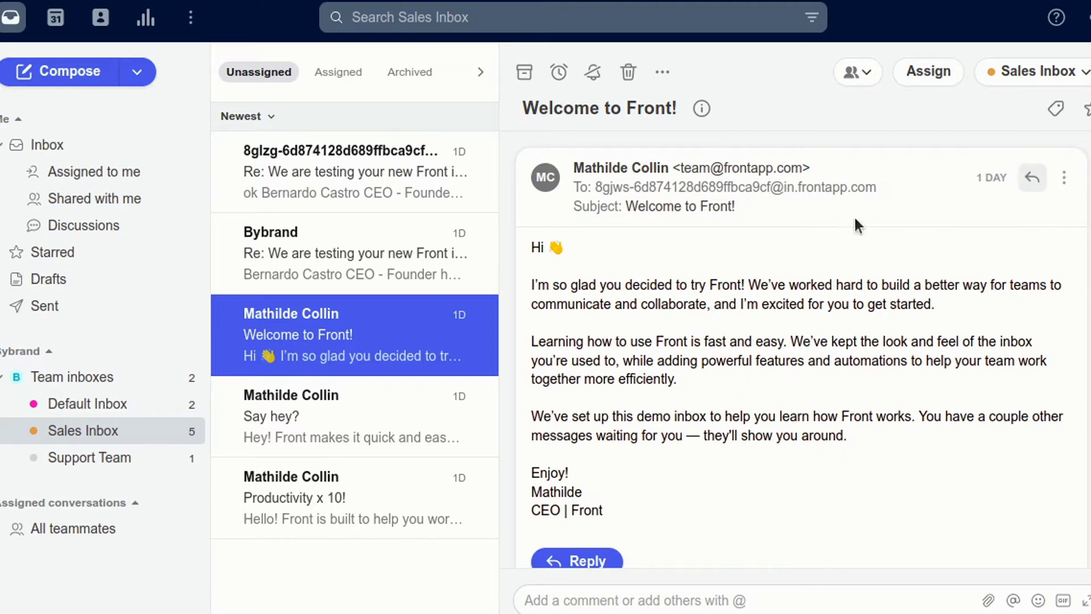
{"action": "scroll", "coordinate": [795, 289], "scroll_direction": "down", "scroll_amount": 1}
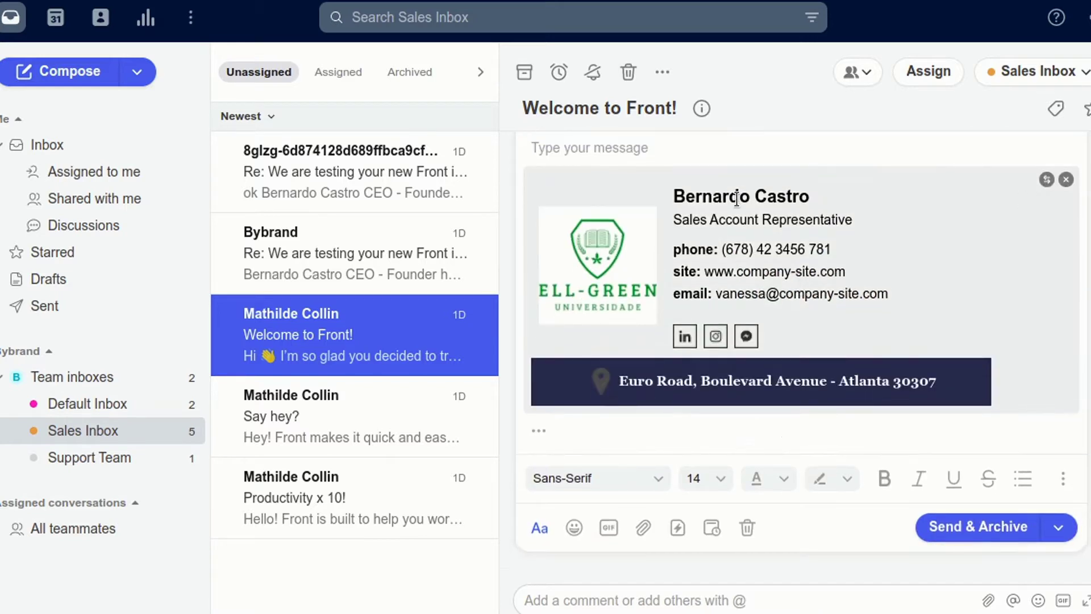
Switch the reply's signature to Help Desk and write "Hi," followed by a new line as the message
{"action": "left_click", "coordinate": [1046, 179]}
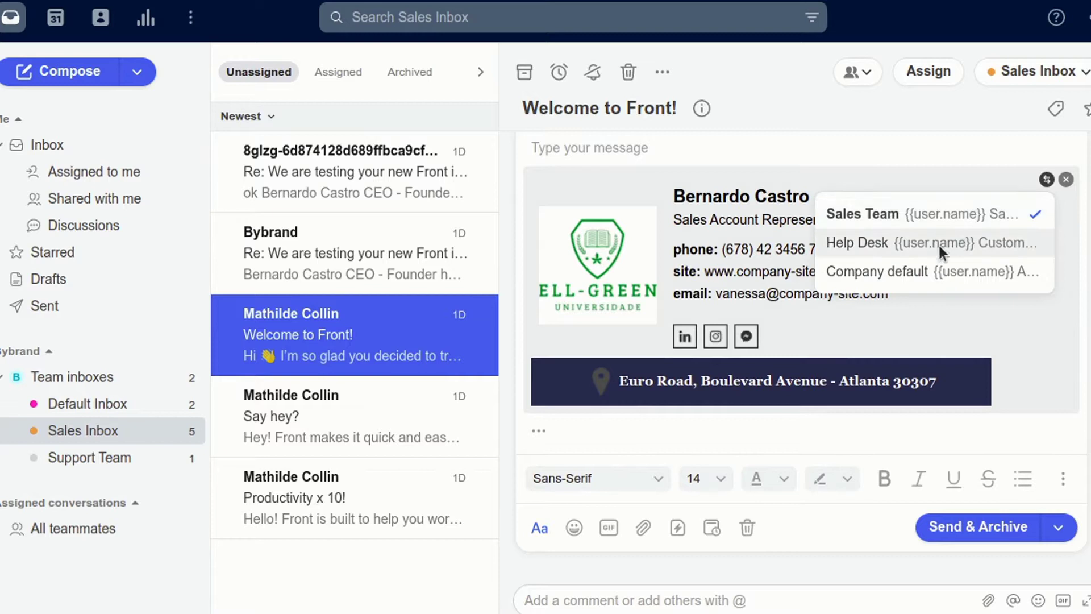
{"action": "left_click", "coordinate": [905, 245]}
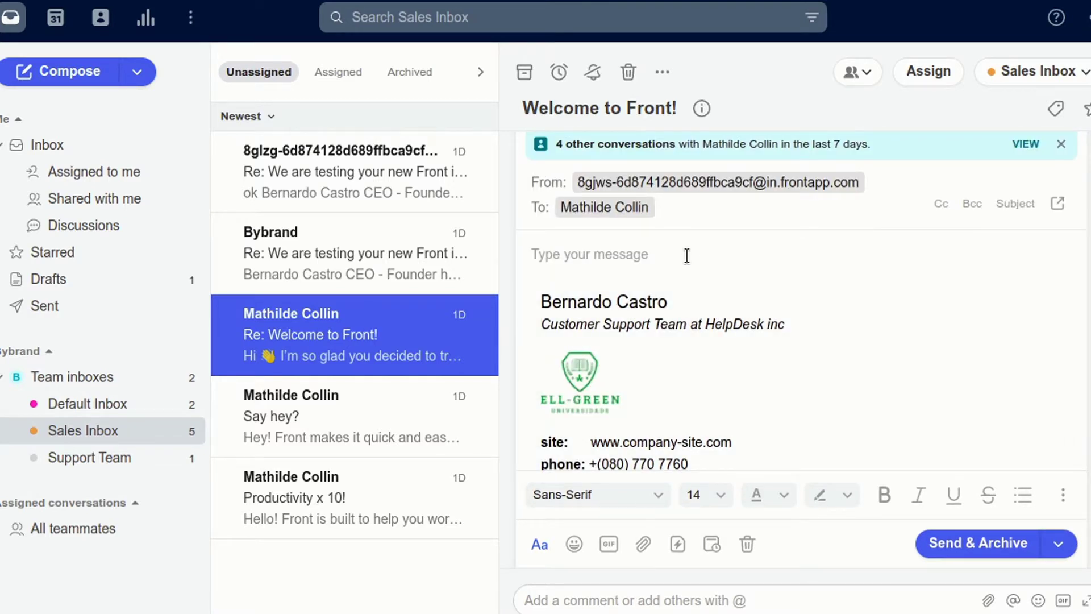
{"action": "type", "text": "Hi,"}
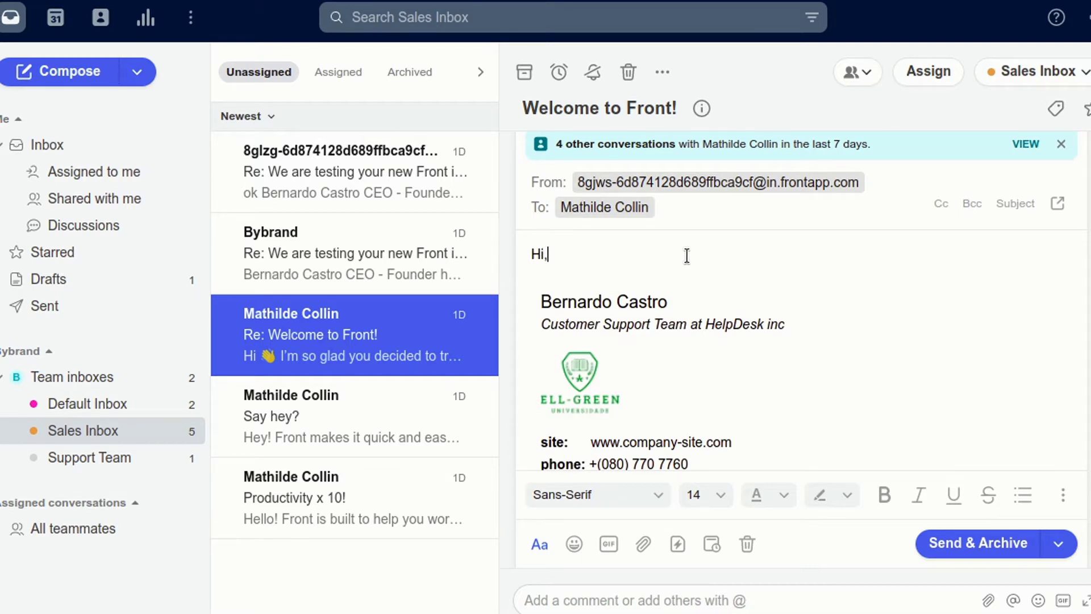
{"action": "key", "text": "Return"}
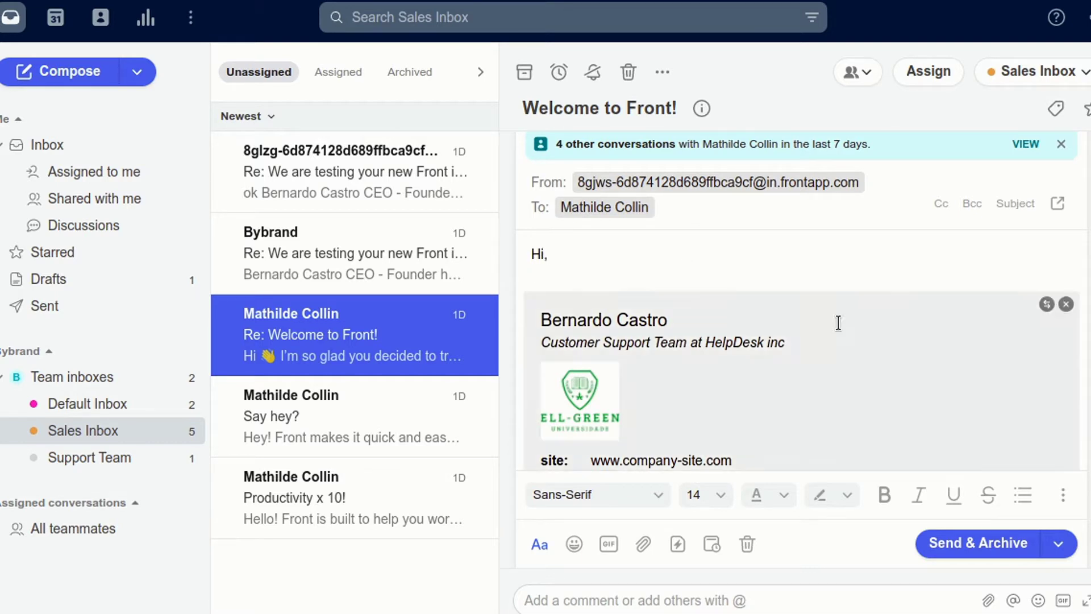
Try the Company default signature in the draft reply and switch it back to Sales Team
{"action": "left_click", "coordinate": [1049, 306]}
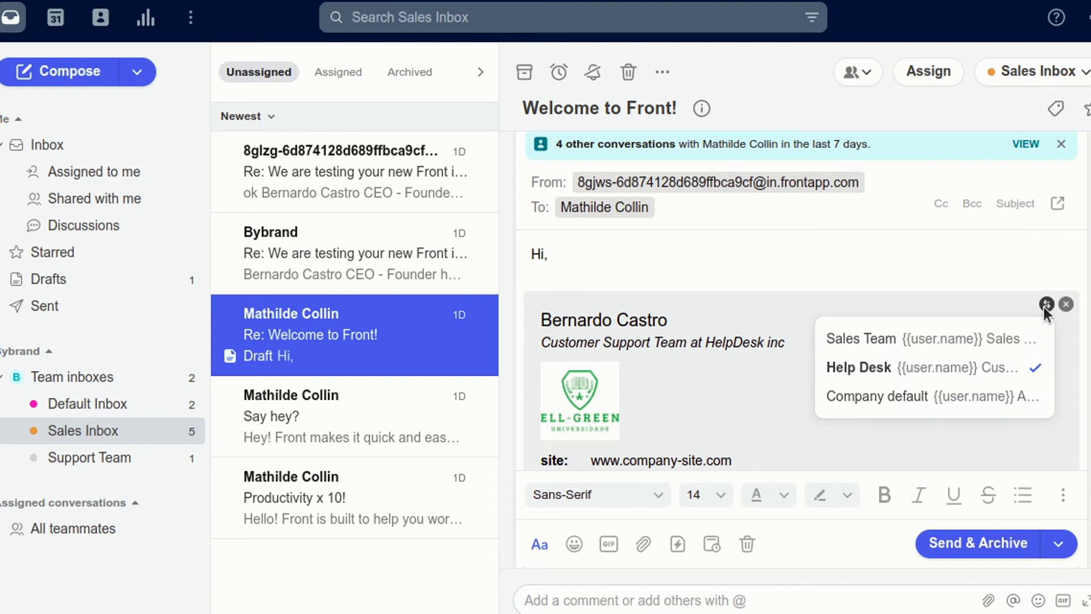
{"action": "left_click", "coordinate": [891, 397]}
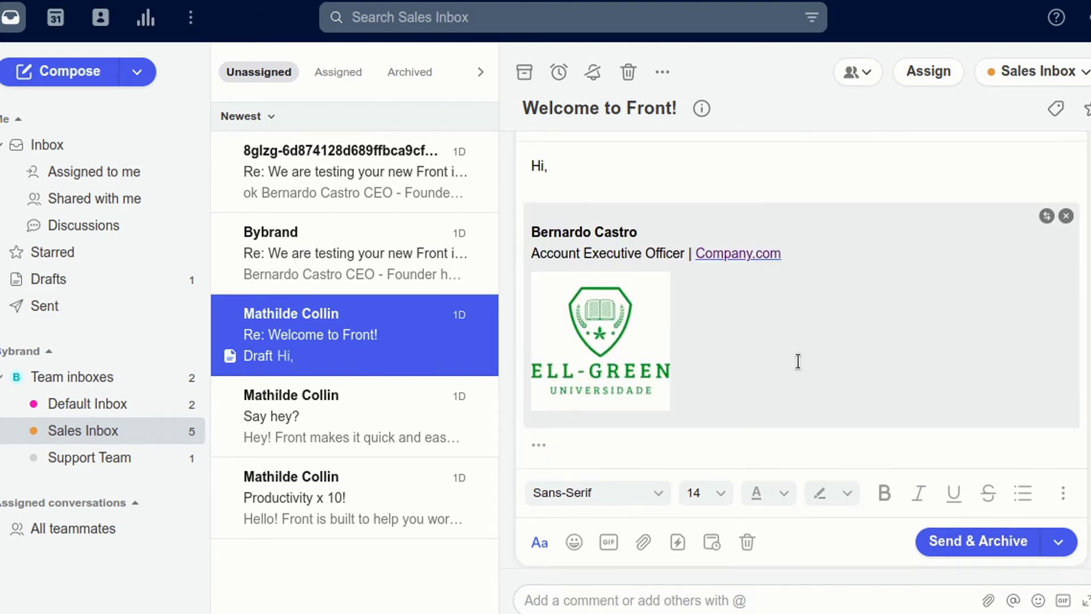
{"action": "left_click", "coordinate": [1051, 355]}
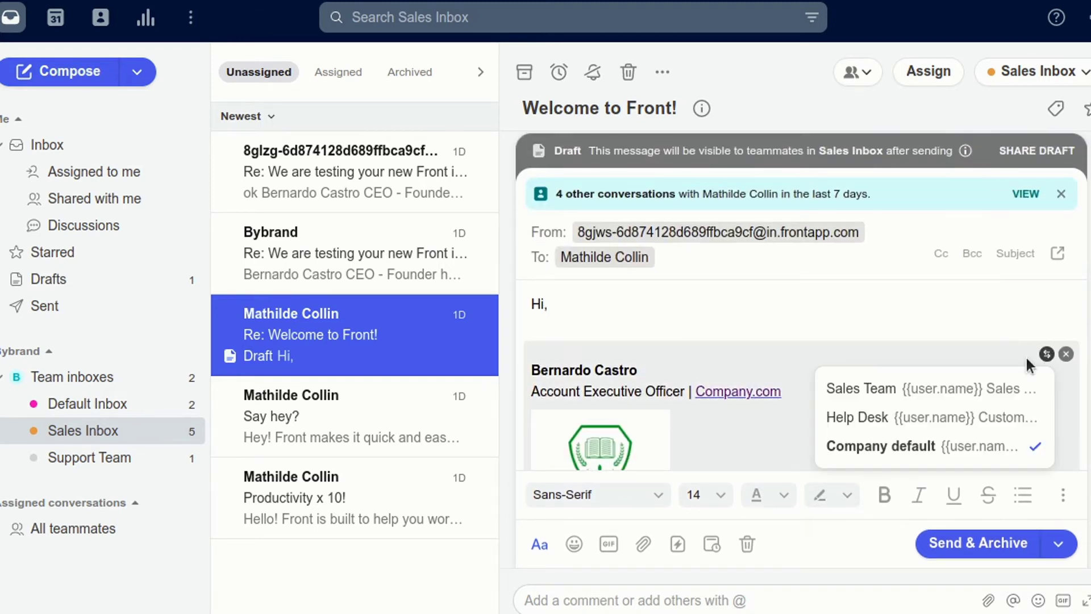
{"action": "left_click", "coordinate": [940, 387]}
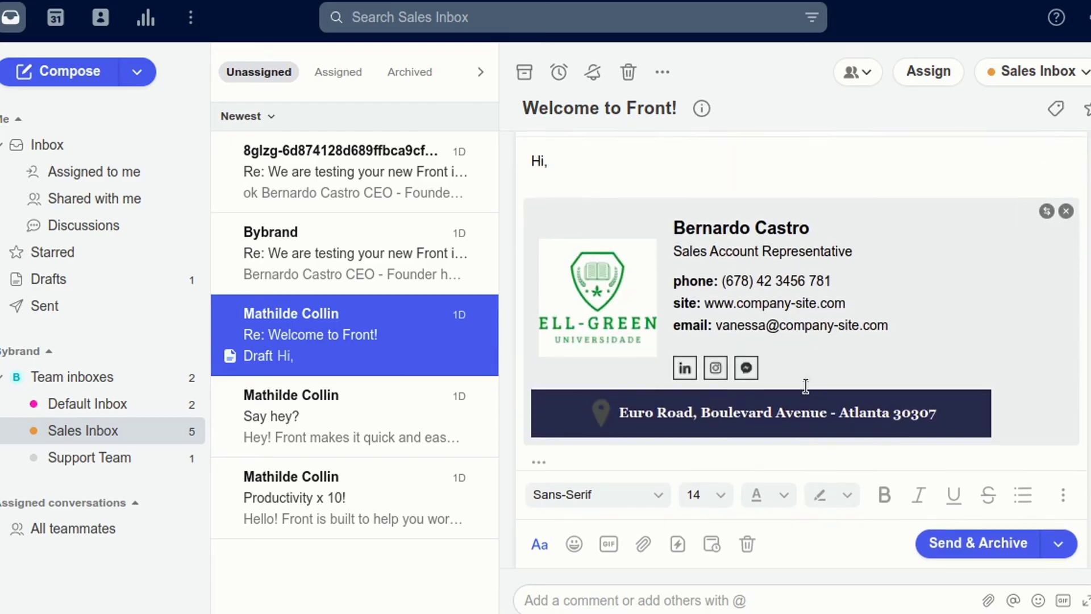